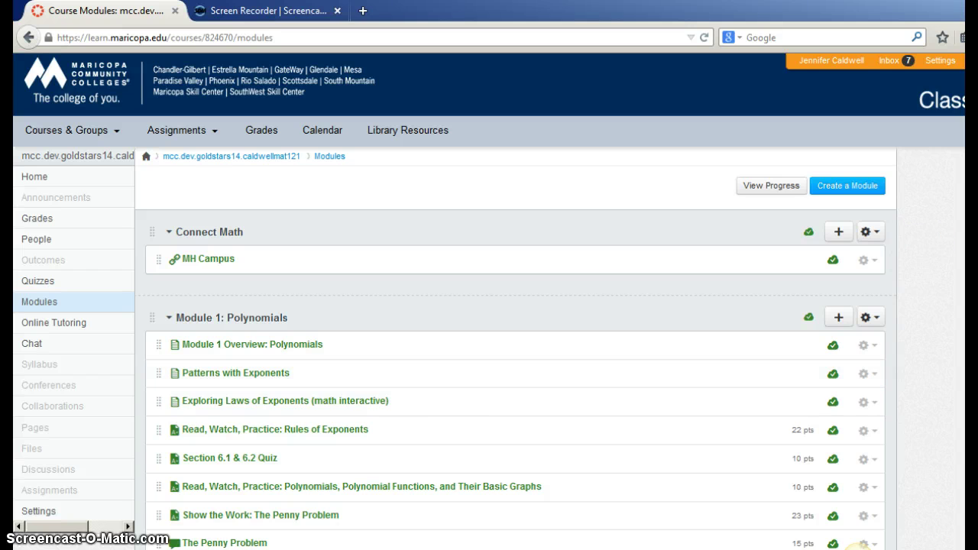
Step: Open the Module 1 assignment on operations on polynomials, follow its section 6.4 video tutorials link, and launch MH Campus
scroll(859, 545, down, 4)
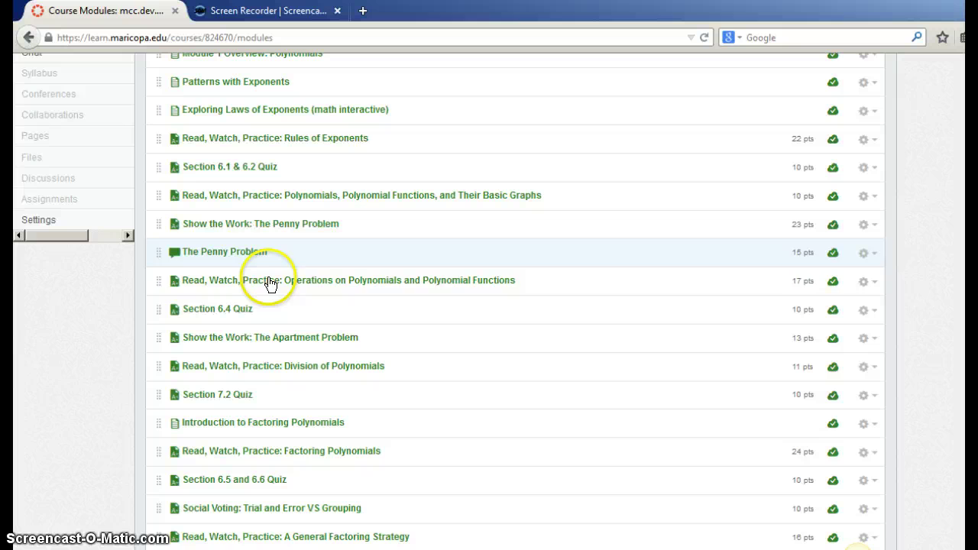
click(265, 283)
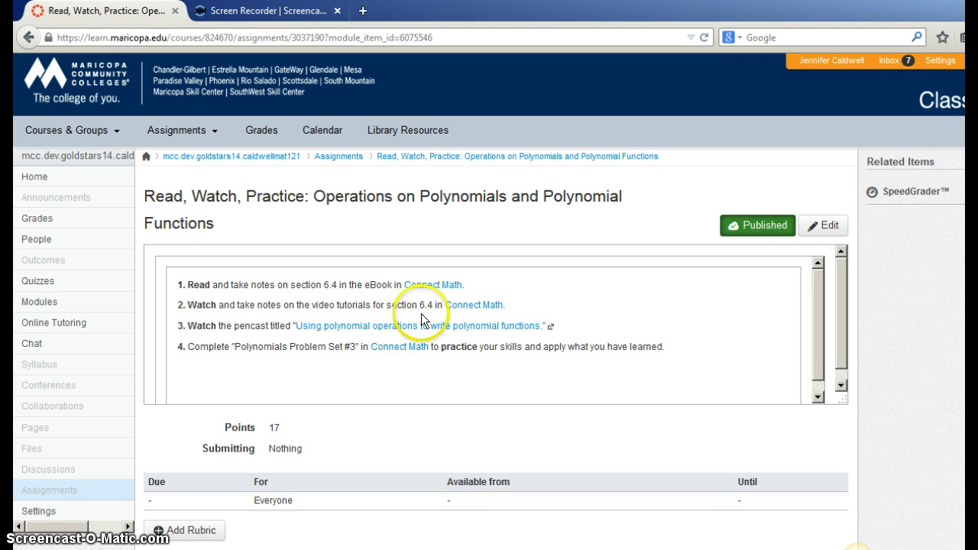
click(463, 305)
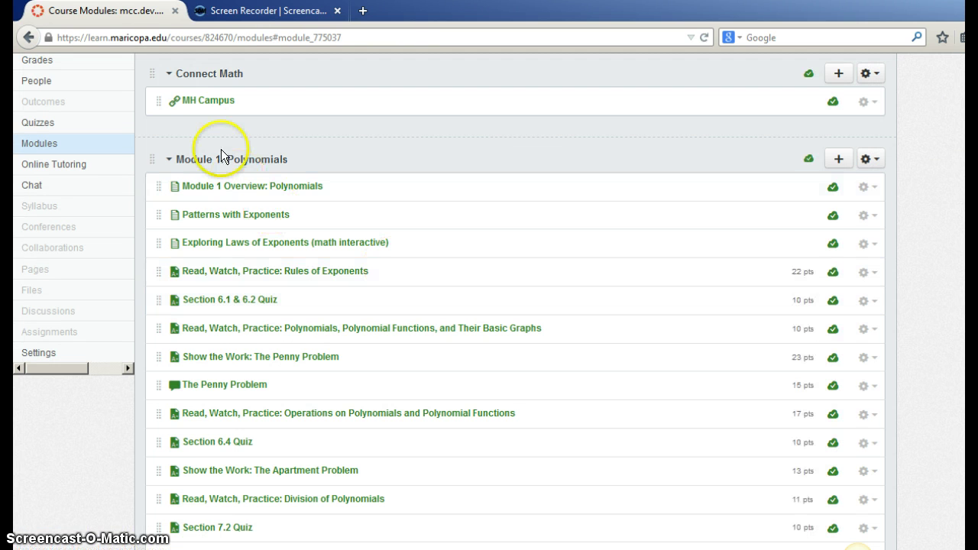
click(195, 108)
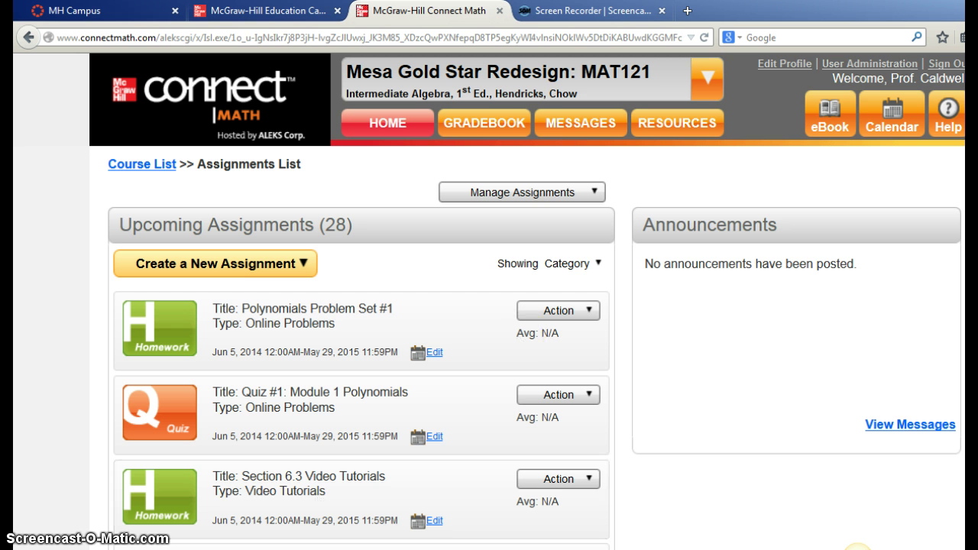
Step: Preview the Section 6.4 Video Tutorials assignment and start it from its introduction page
scroll(857, 546, down, 5)
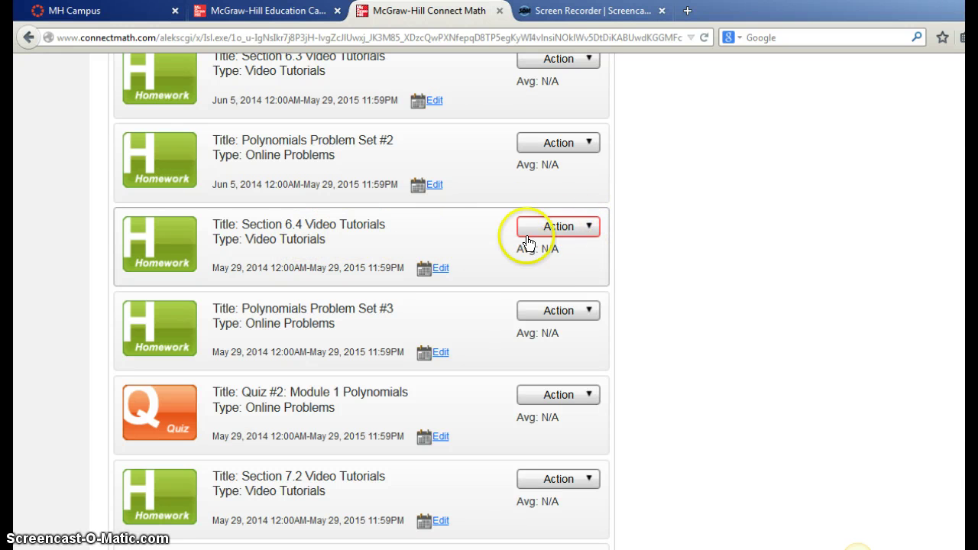
click(589, 227)
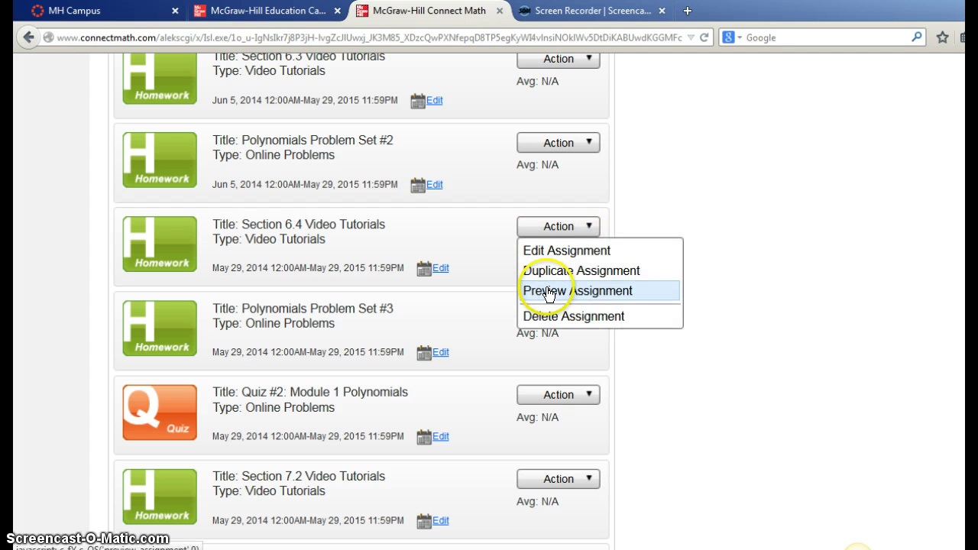
click(546, 289)
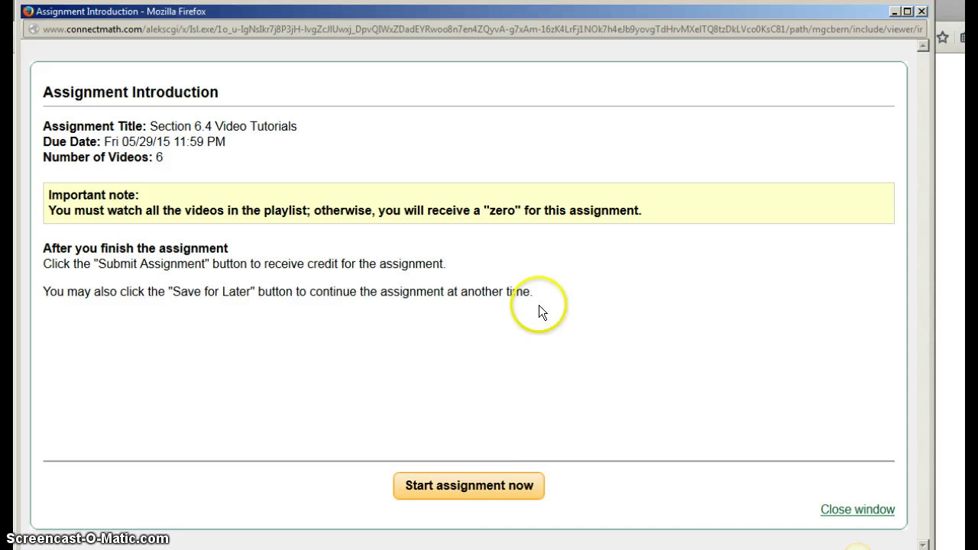
click(473, 487)
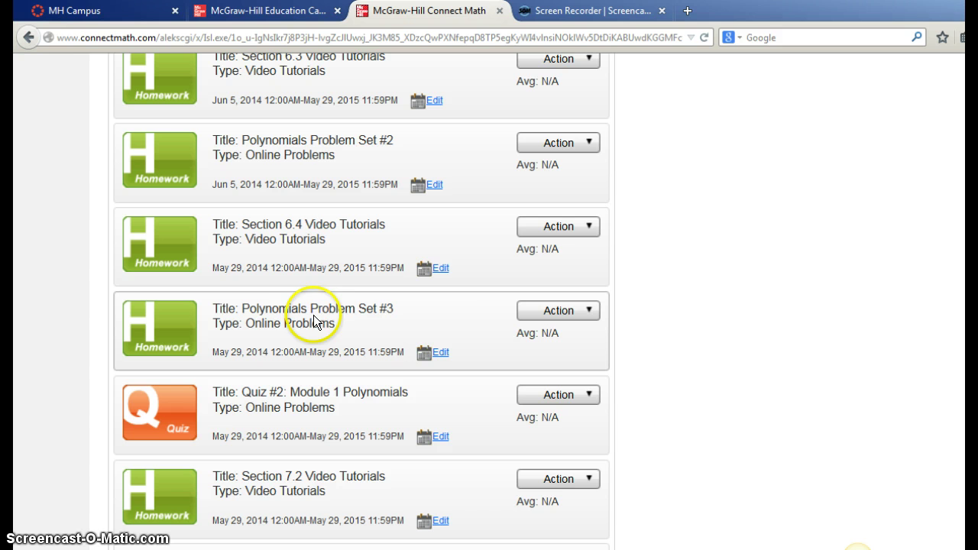
Step: Preview the Polynomials Problem Set #3 assignment and start it
click(588, 311)
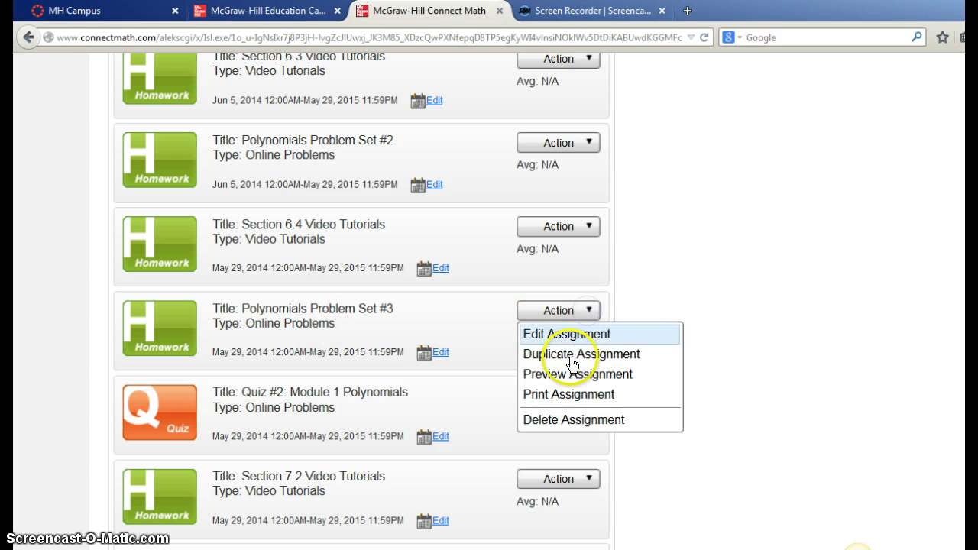
click(566, 375)
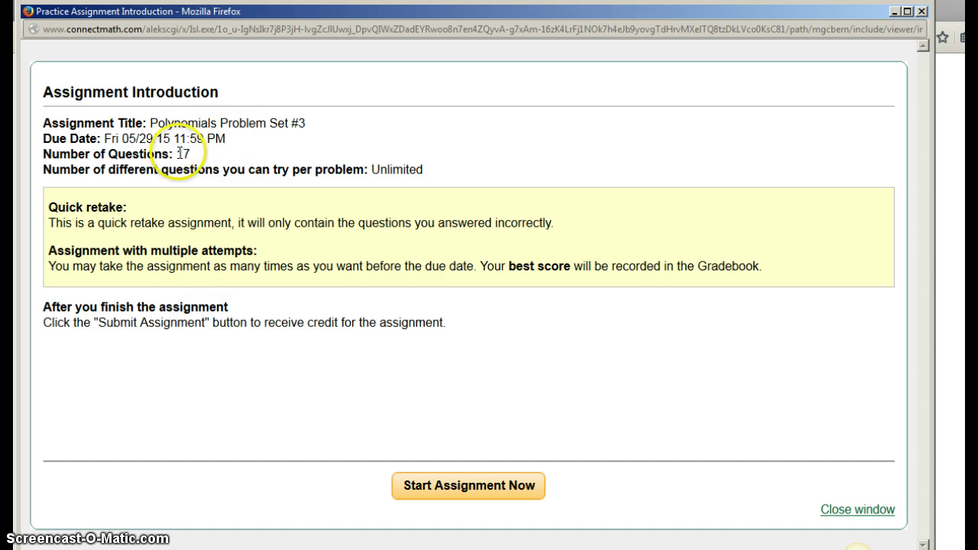
click(431, 488)
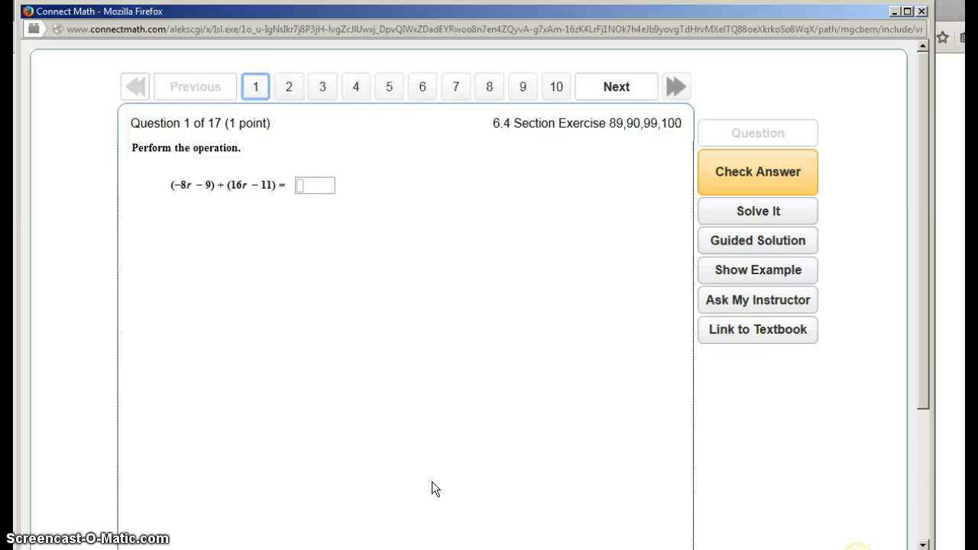
Step: Try "87uyt" as the answer to question 1, check it, and dismiss the feedback
click(300, 185)
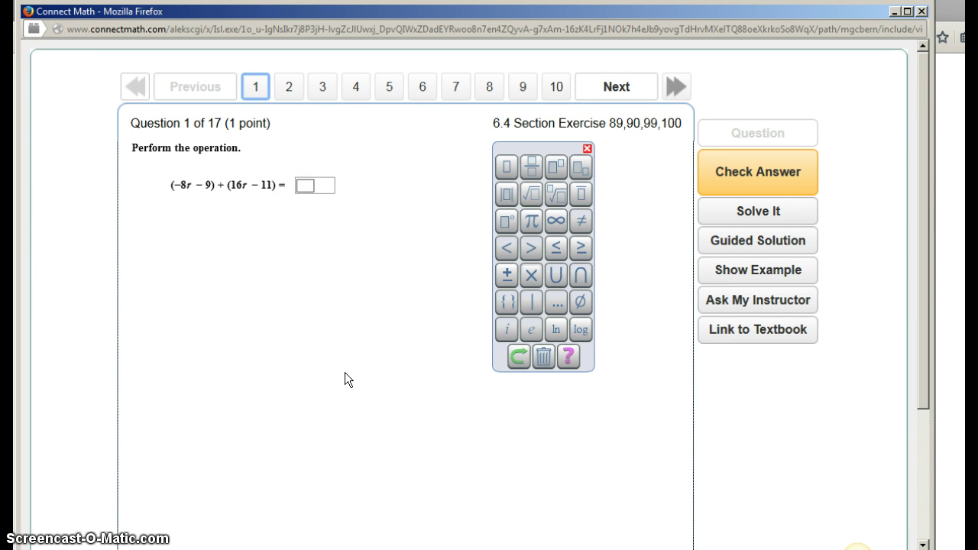
text(87uyt)
click(752, 181)
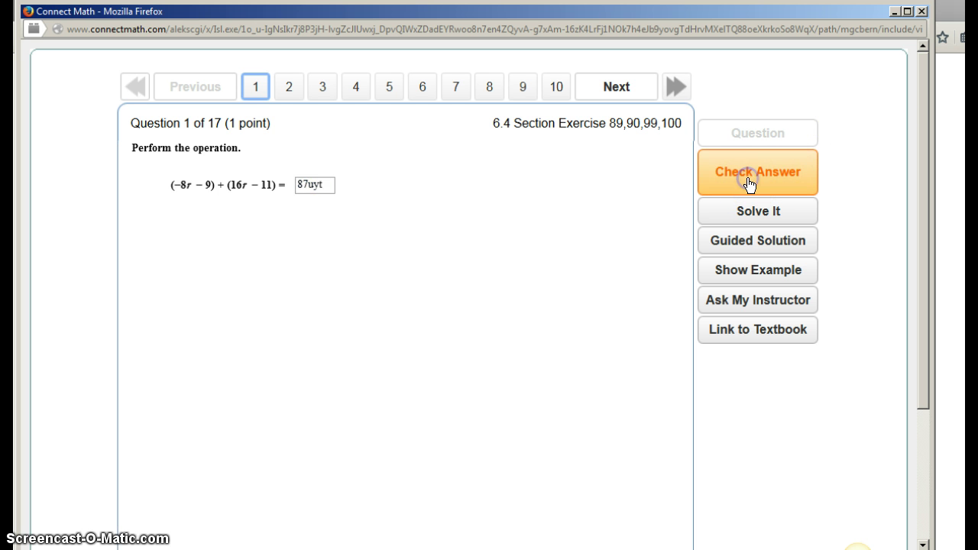
click(357, 321)
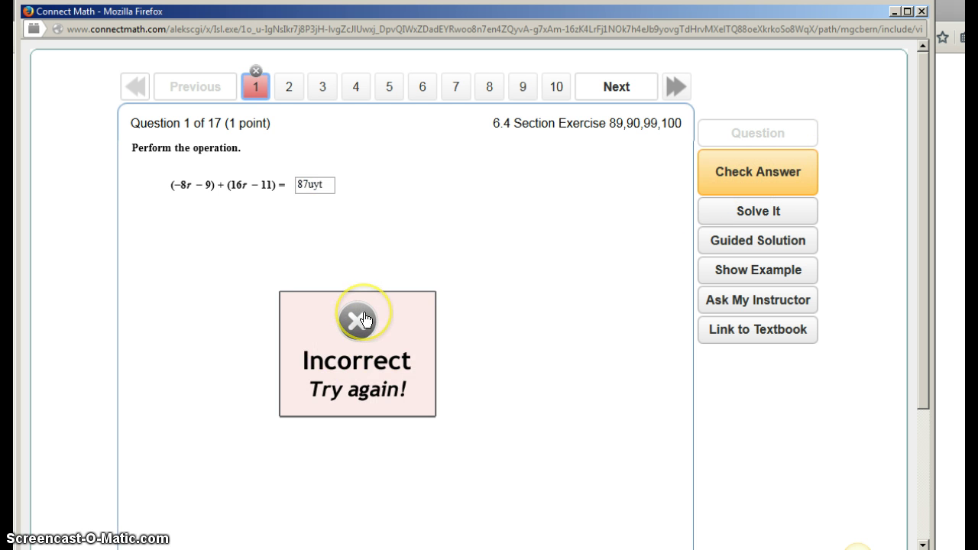
Step: Replace the answer to question 1 with 8r−20 and check it
double_click(323, 184)
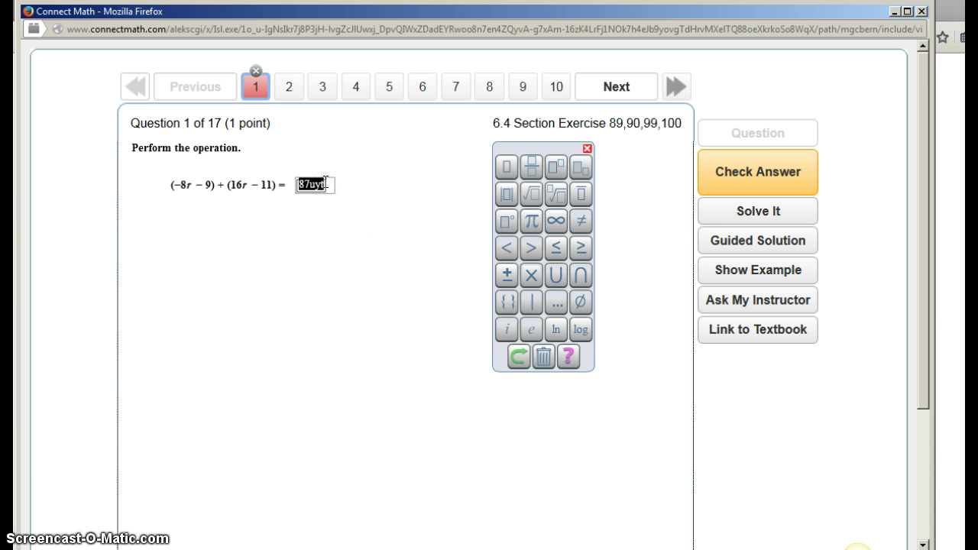
key(BackSpace)
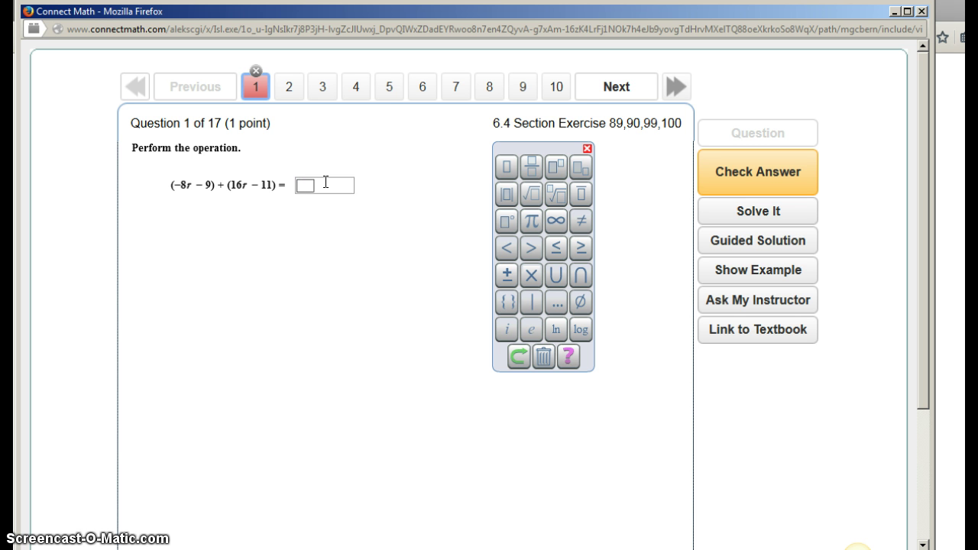
text(8)
text(r-)
text(20)
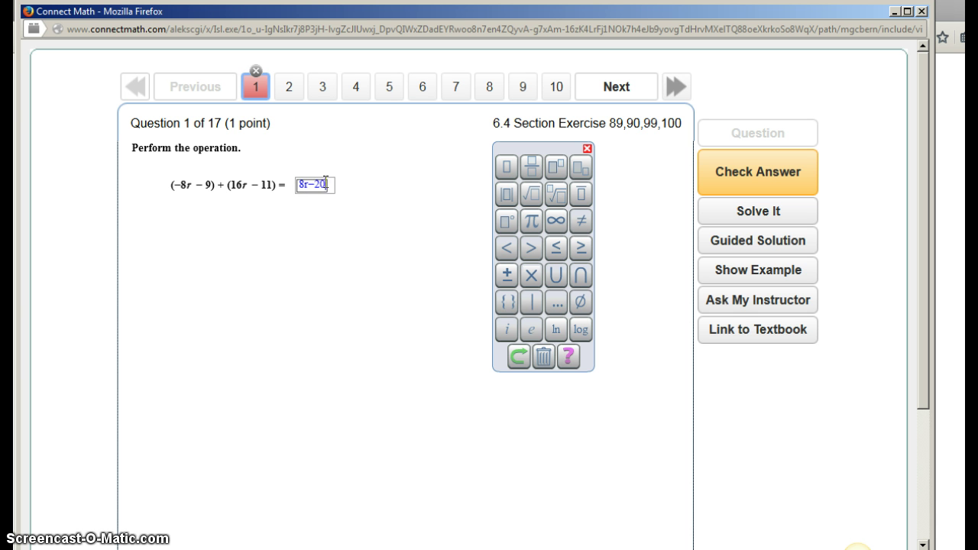
click(778, 174)
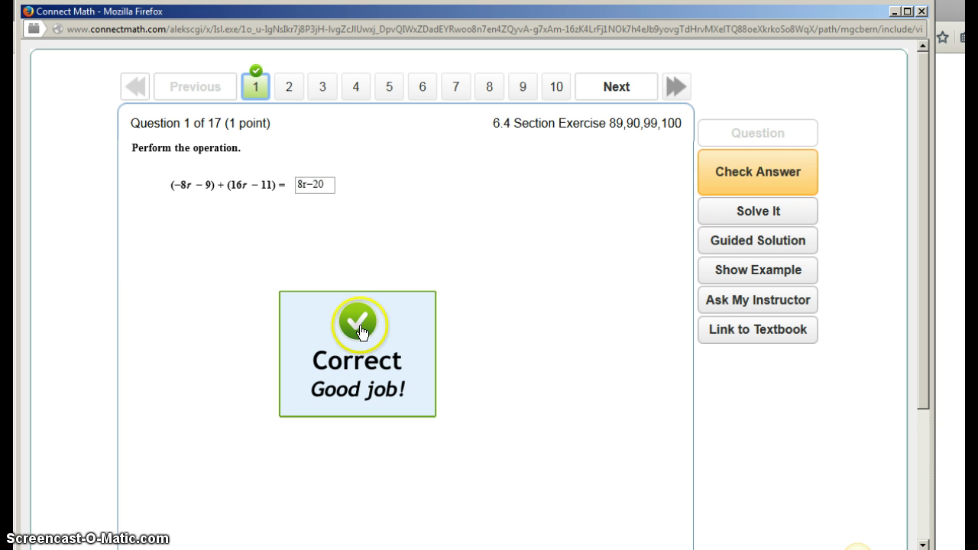
click(244, 83)
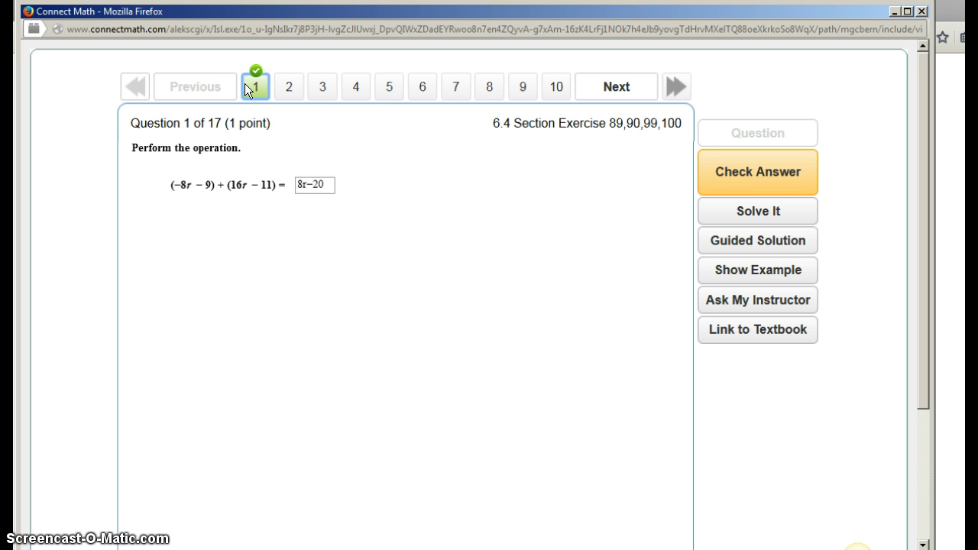
Step: Go to question 2, enter 66666 as the answer, and check it
click(287, 88)
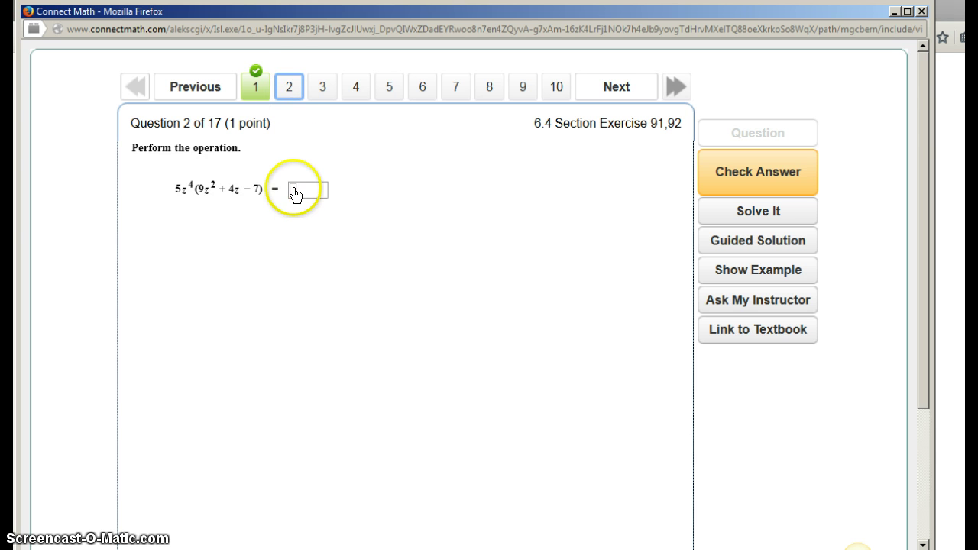
click(295, 191)
text(66666)
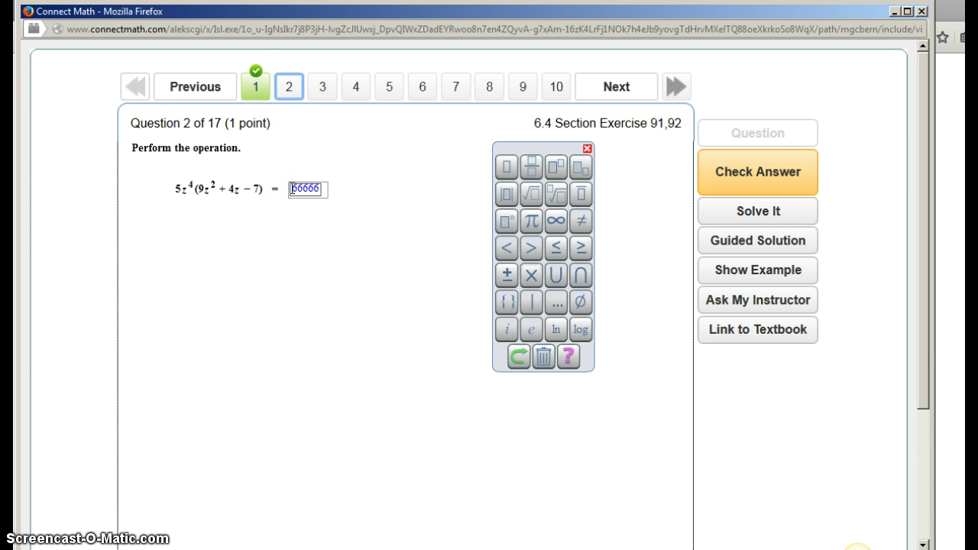
click(725, 177)
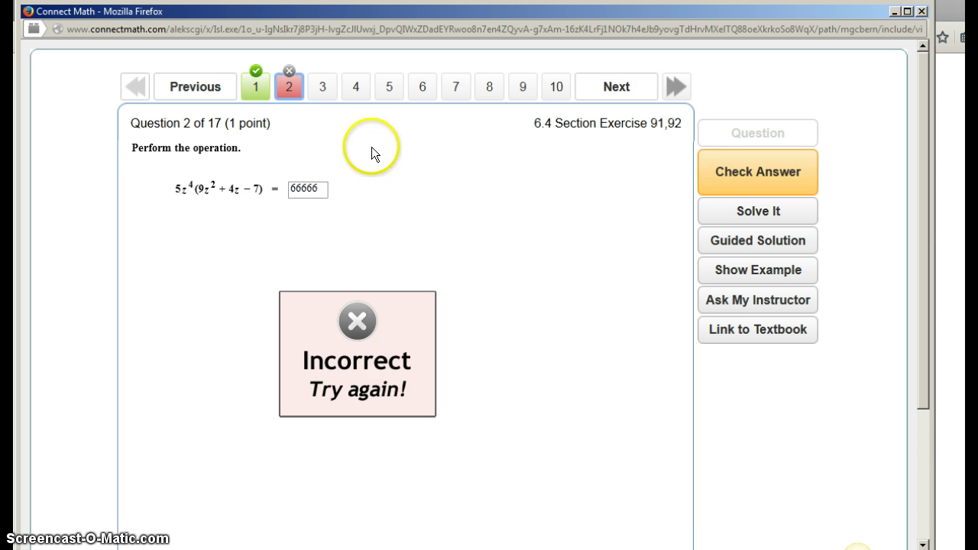
Step: Use up the retries on question 2 by checking the answers 00000 and gfd
double_click(321, 190)
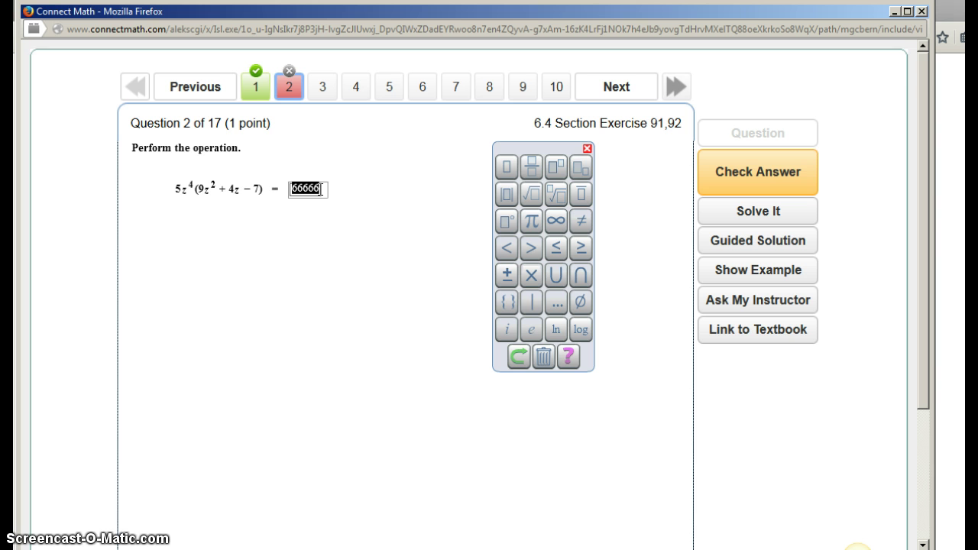
text(00000)
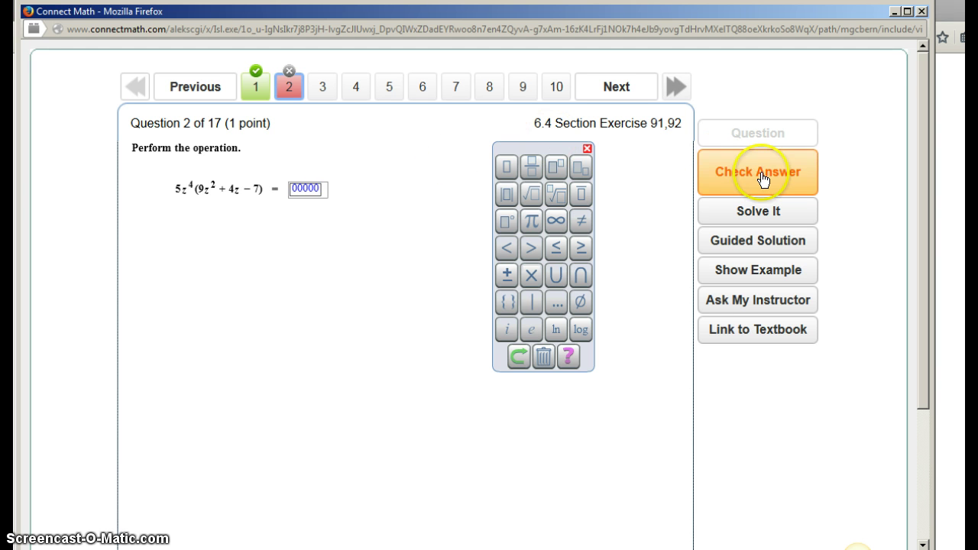
click(761, 176)
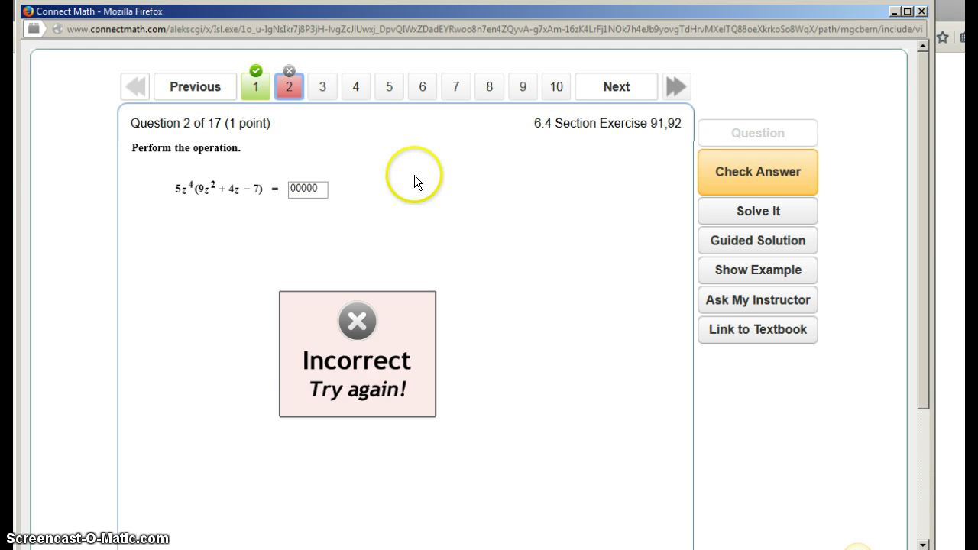
double_click(316, 189)
text(gfd)
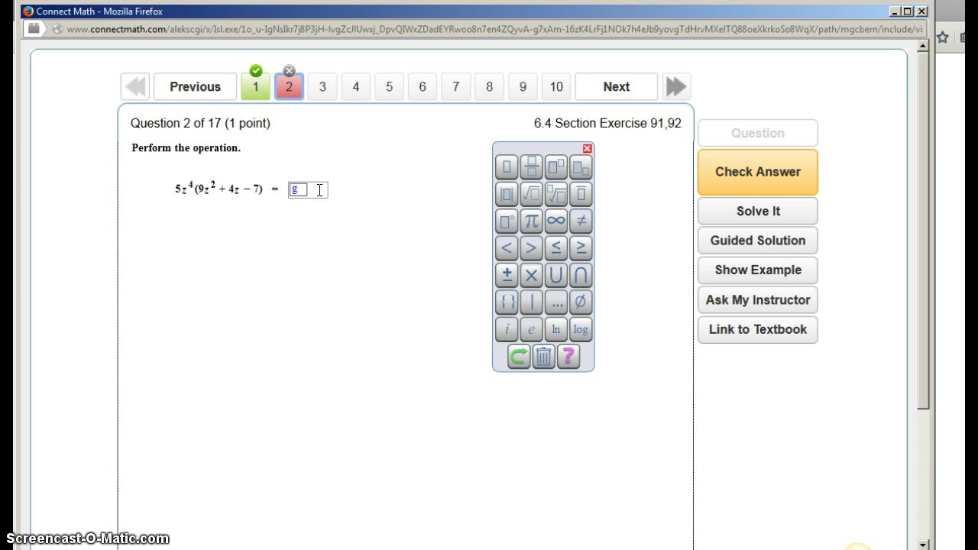
click(719, 170)
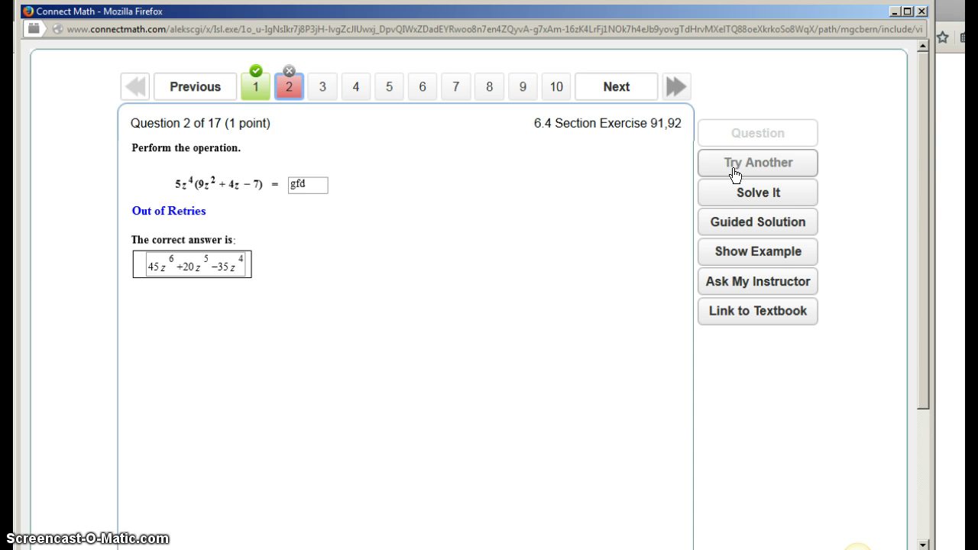
Step: Review the correct answer shown for question 2 and request another version of the problem
click(732, 173)
click(180, 289)
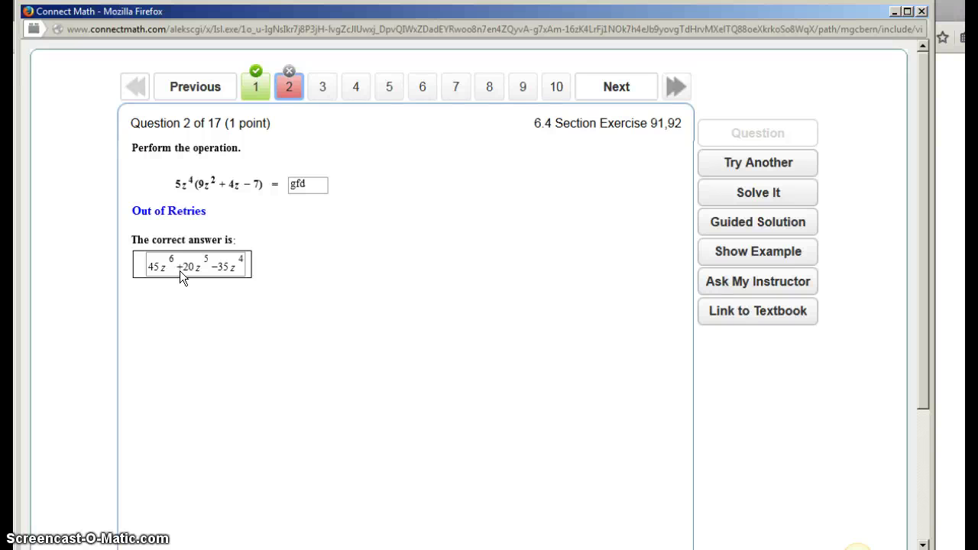
click(740, 166)
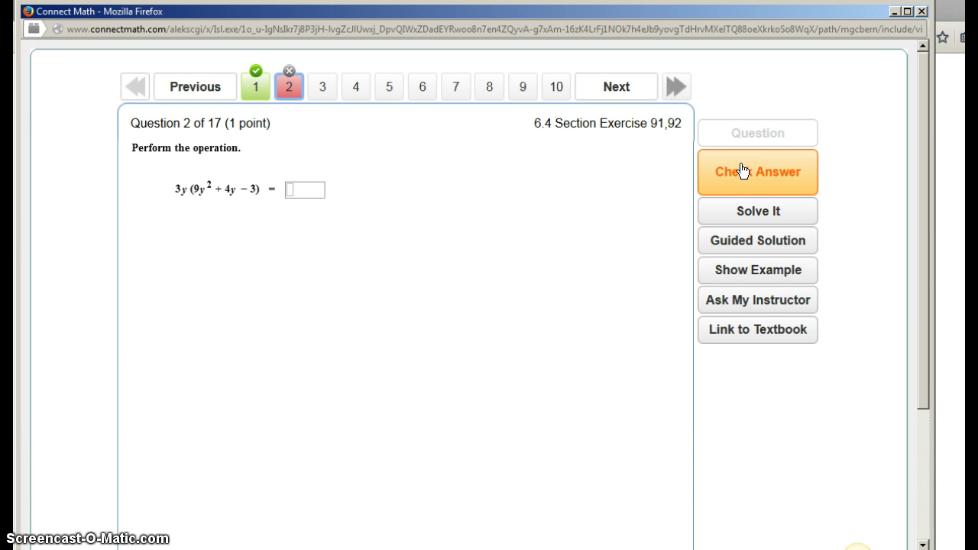
Step: Show the worked example for the new question 2 and place its window beside the problem
click(735, 273)
click(715, 277)
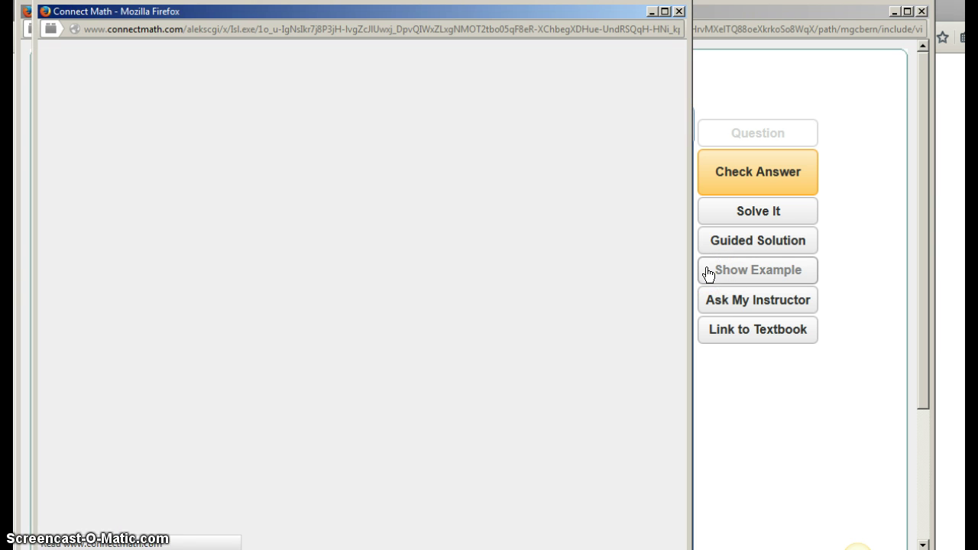
click(467, 28)
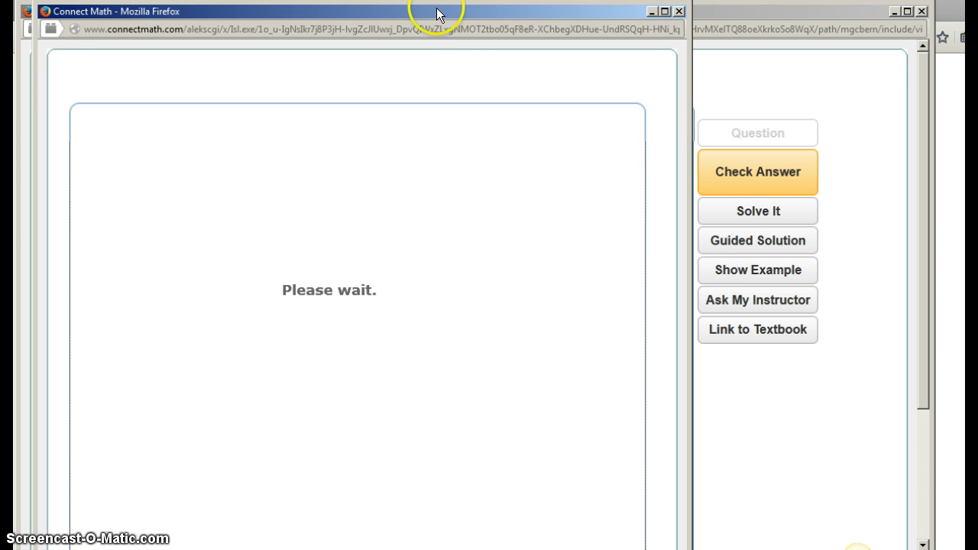
double_click(504, 11)
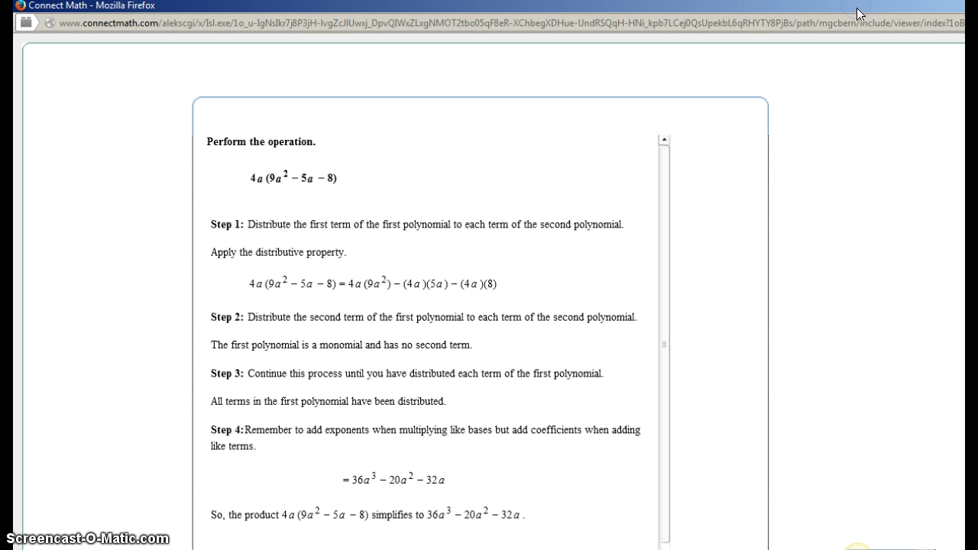
double_click(633, 7)
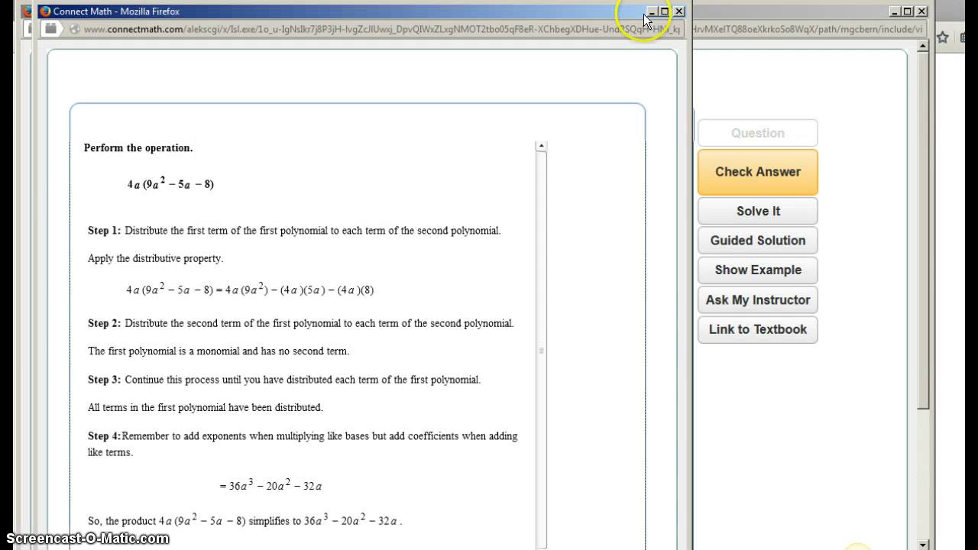
drag(588, 9, 977, 13)
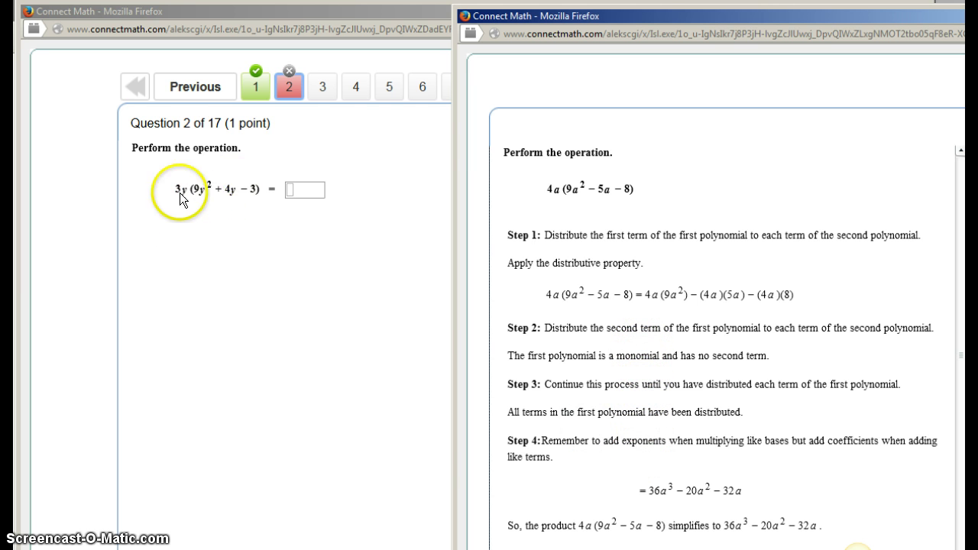
Step: Enter 27y^3+12y^2−9y as the answer to question 2, using the exponent template for the powers, and check it
click(290, 191)
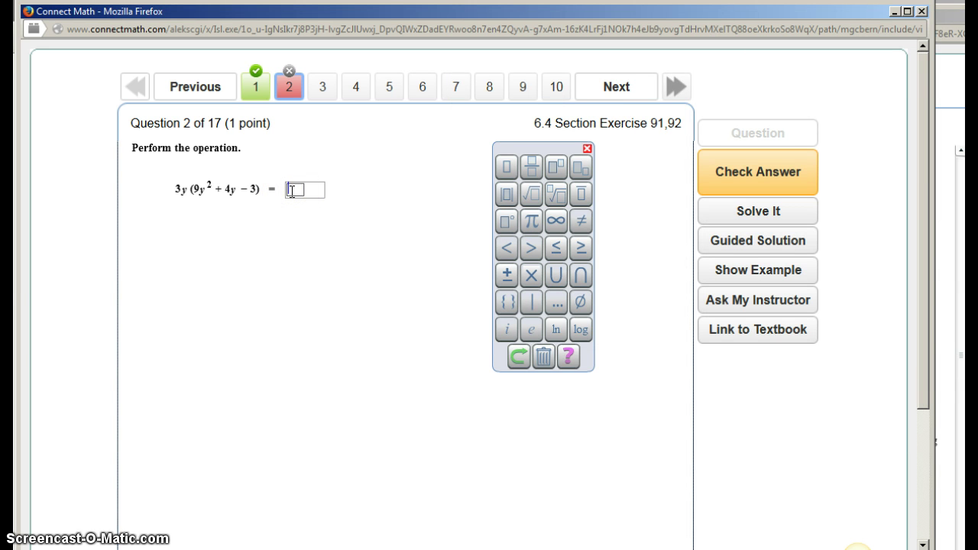
text(27y)
click(558, 173)
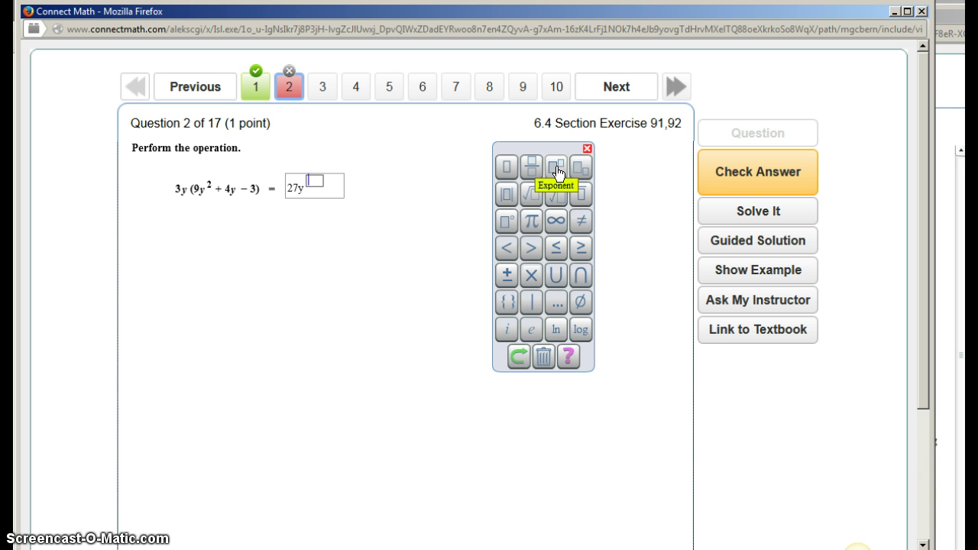
text(3)
key(Right)
text(+12y)
click(557, 173)
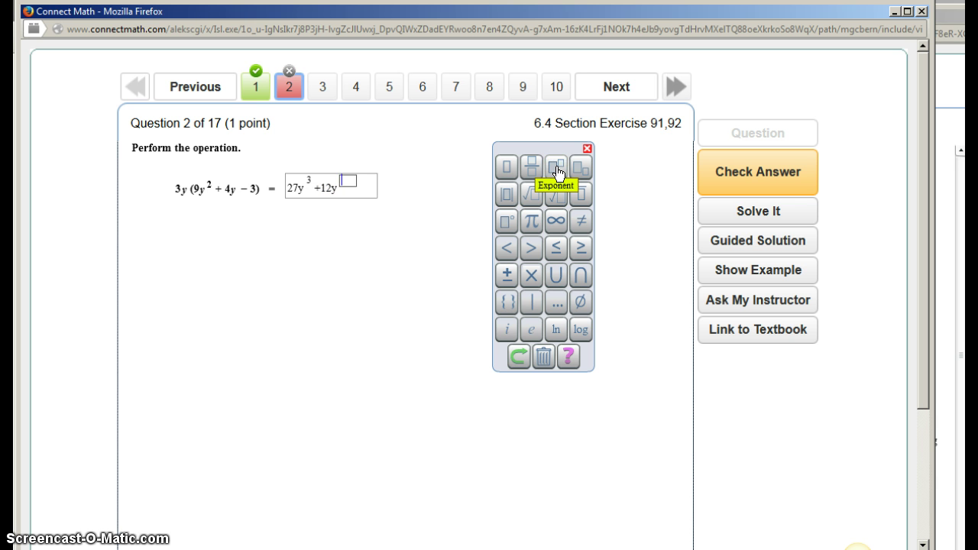
text(2)
key(Right)
text(-9y)
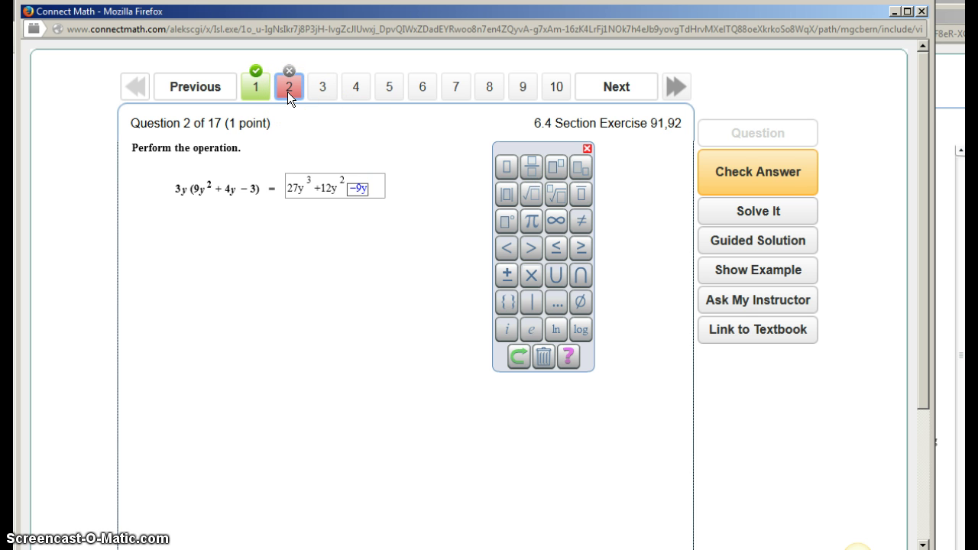
click(735, 182)
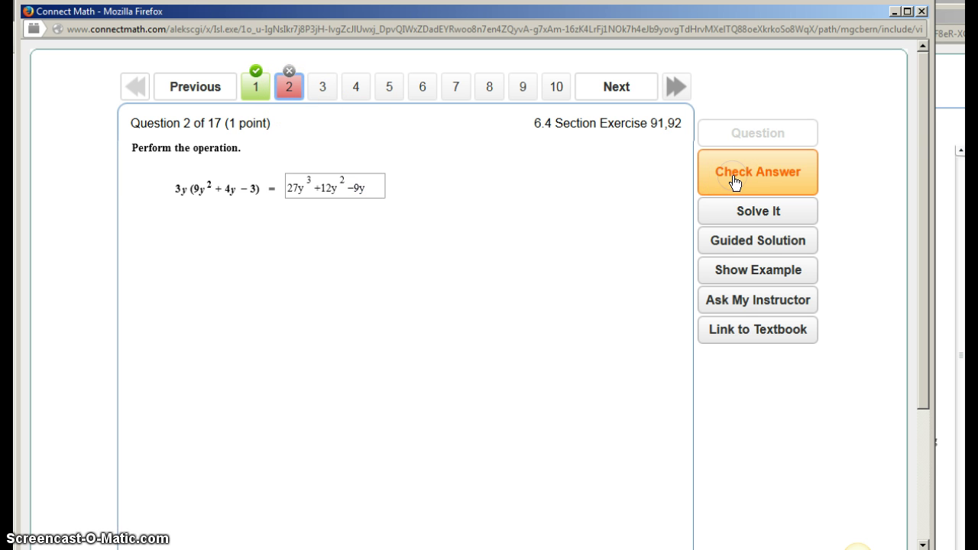
click(289, 86)
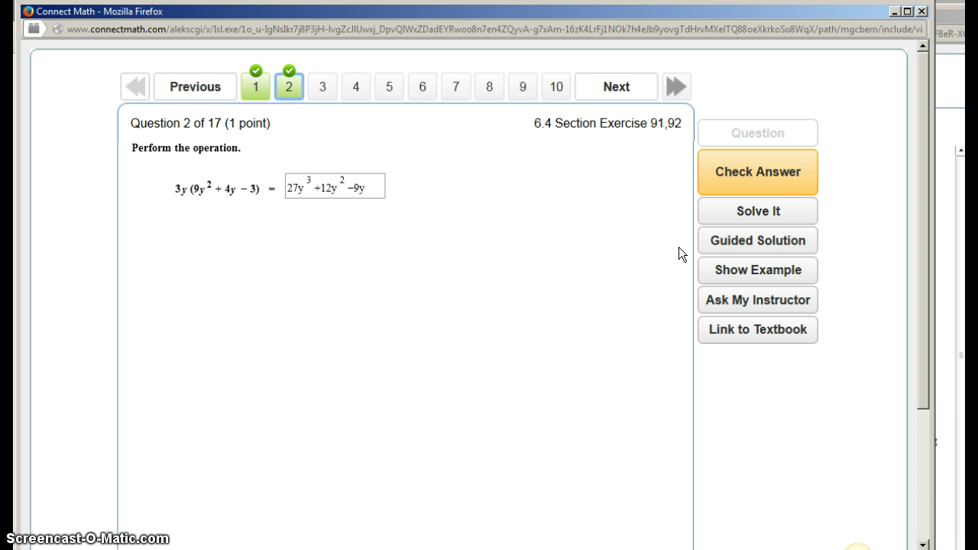
Step: View the textbook section linked to question 2, close its window, and point out the option to ask the instructor
click(760, 330)
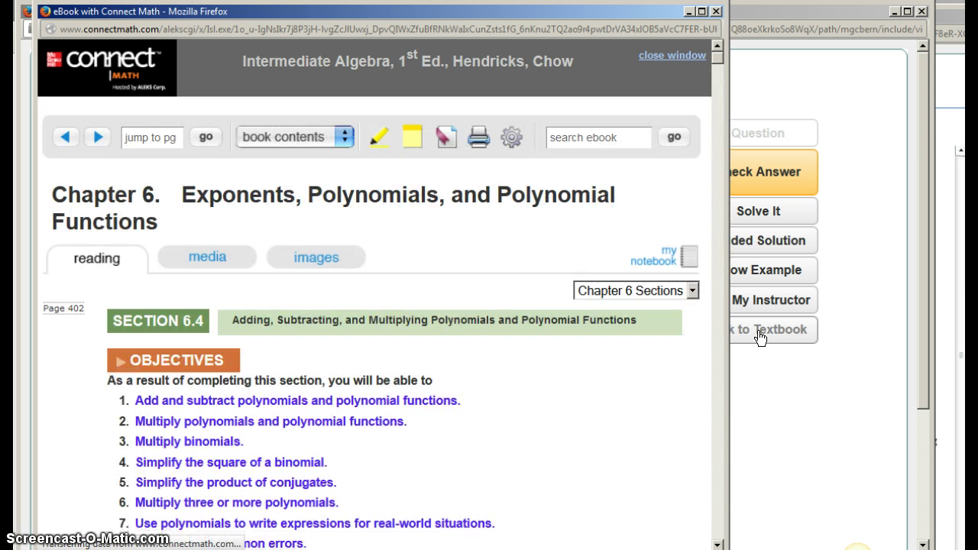
click(716, 12)
click(768, 294)
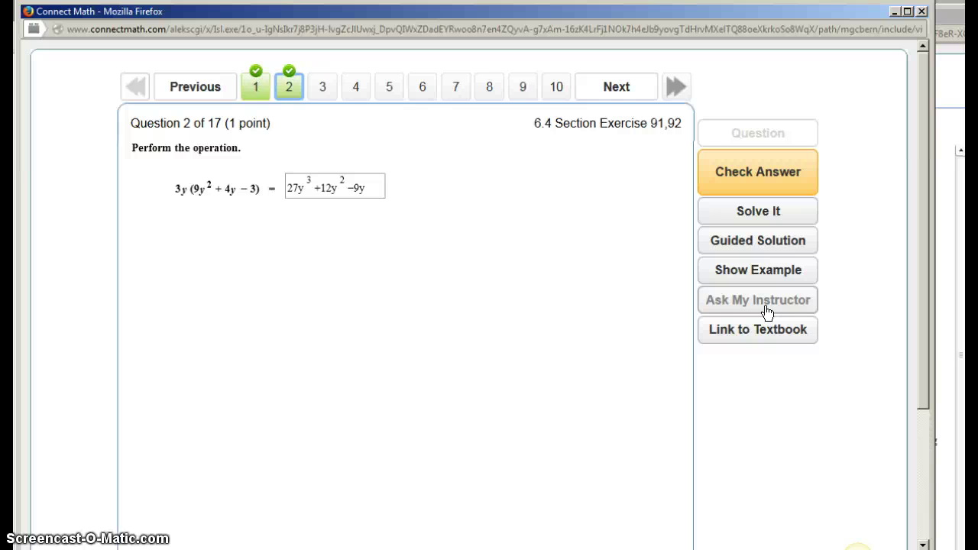
Step: Browse the remaining problems by visiting questions 3, 4, 6 and 7 without answering them
click(321, 89)
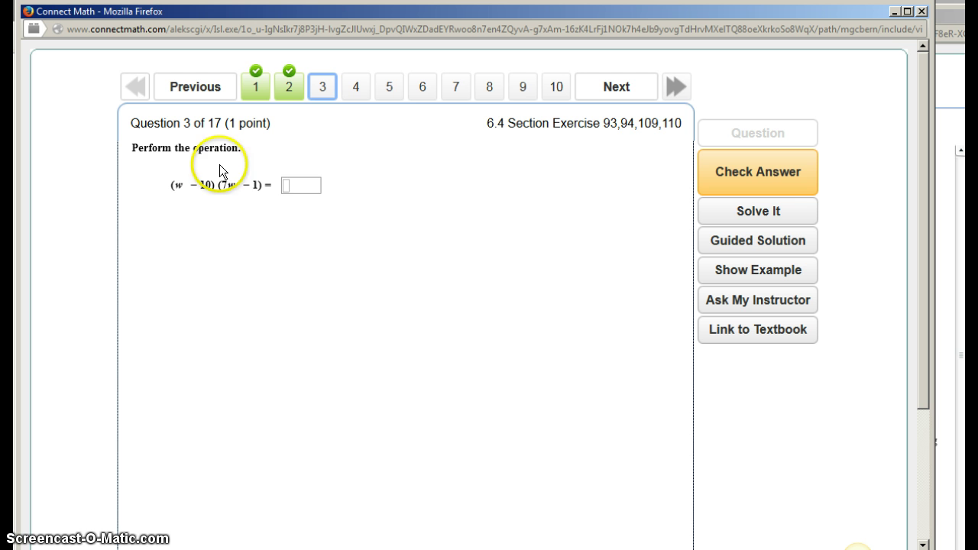
click(357, 91)
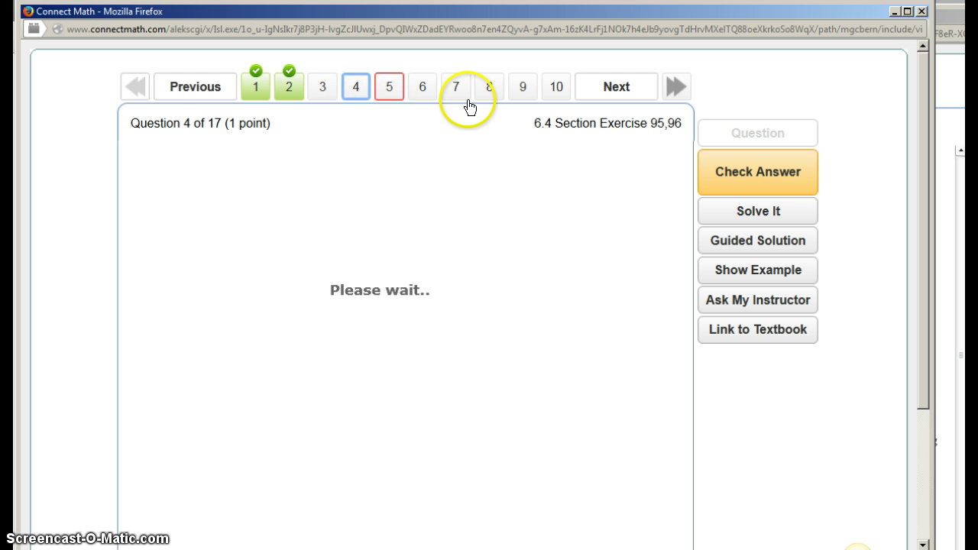
click(421, 93)
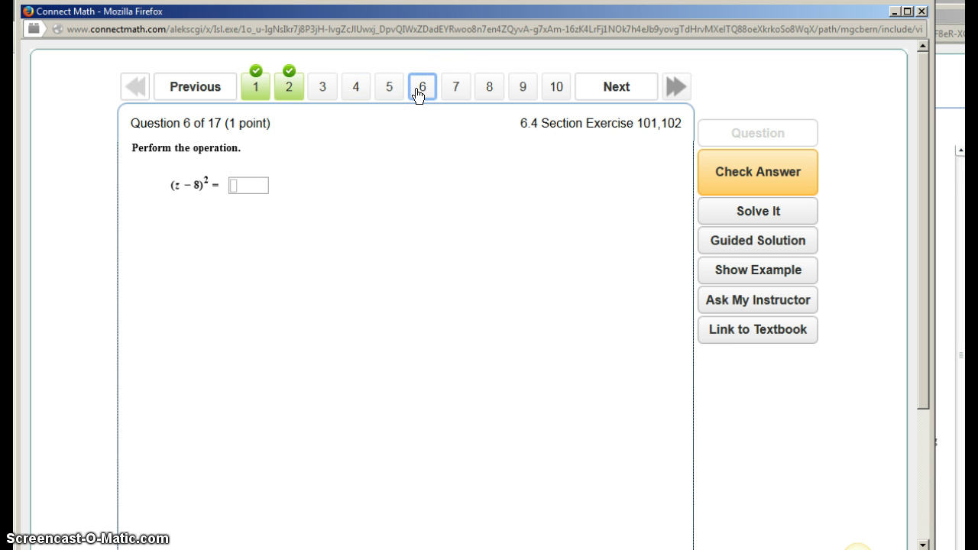
click(451, 91)
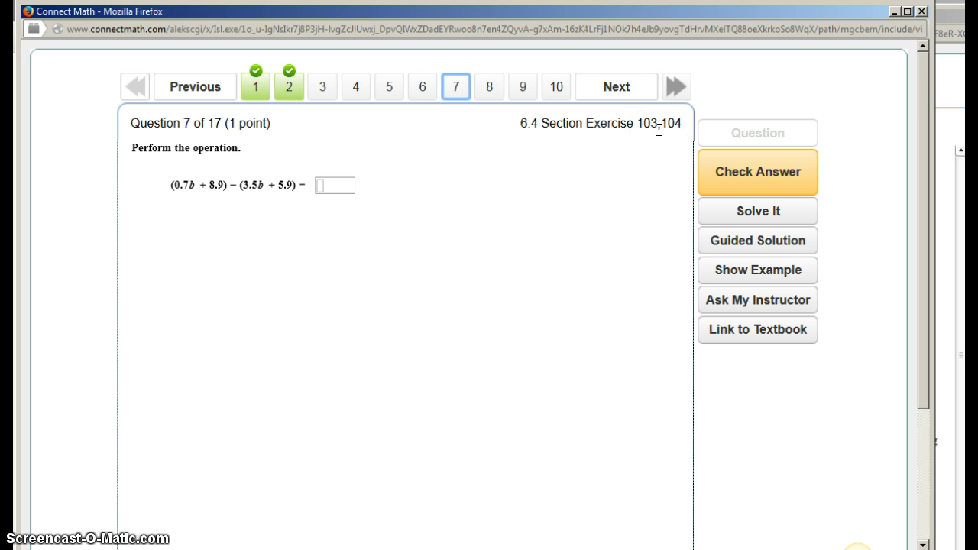
Step: Close the problem set window and the worked example window to return to the assignments list
click(923, 13)
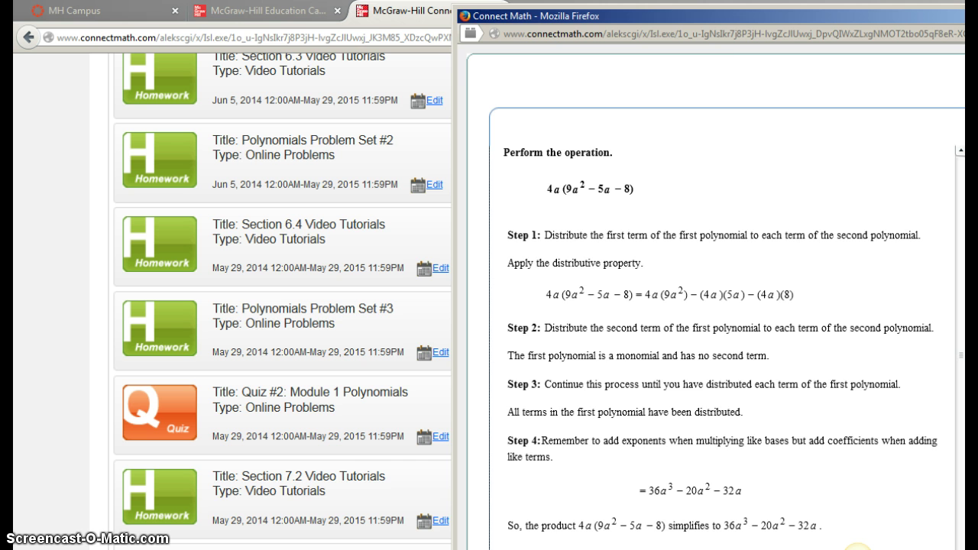
drag(975, 15, 779, 128)
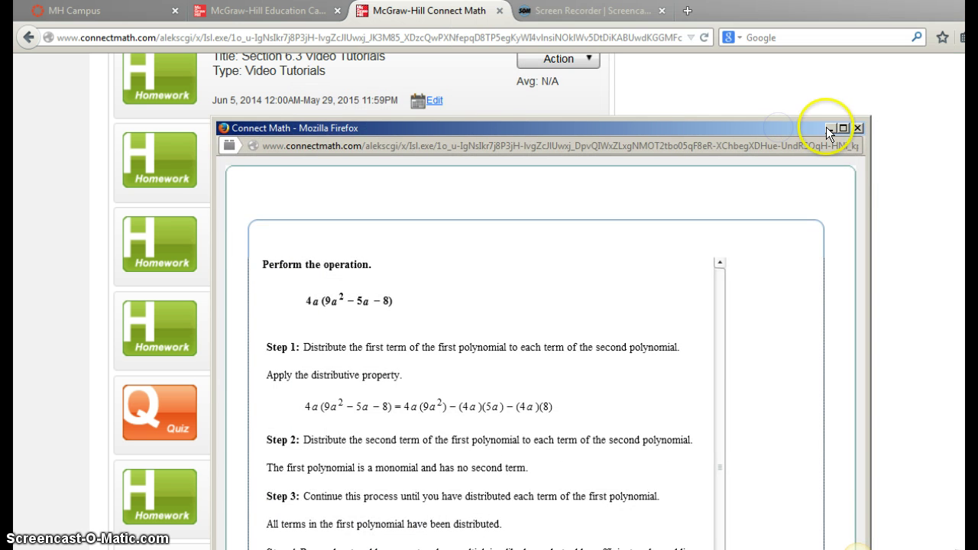
click(856, 128)
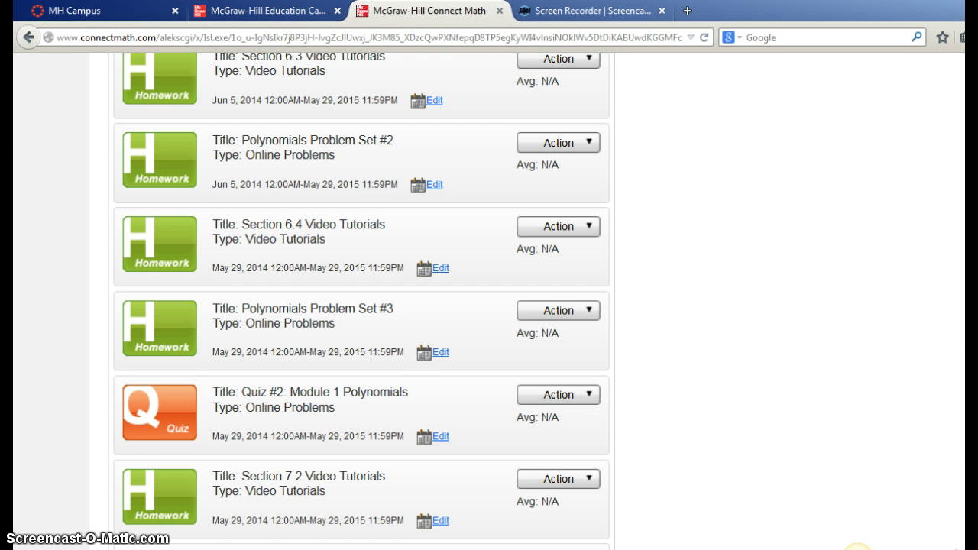
Step: Open the course eBook and go to Chapter 6, Section 6.4 on adding, subtracting and multiplying polynomials
scroll(858, 535, up, 6)
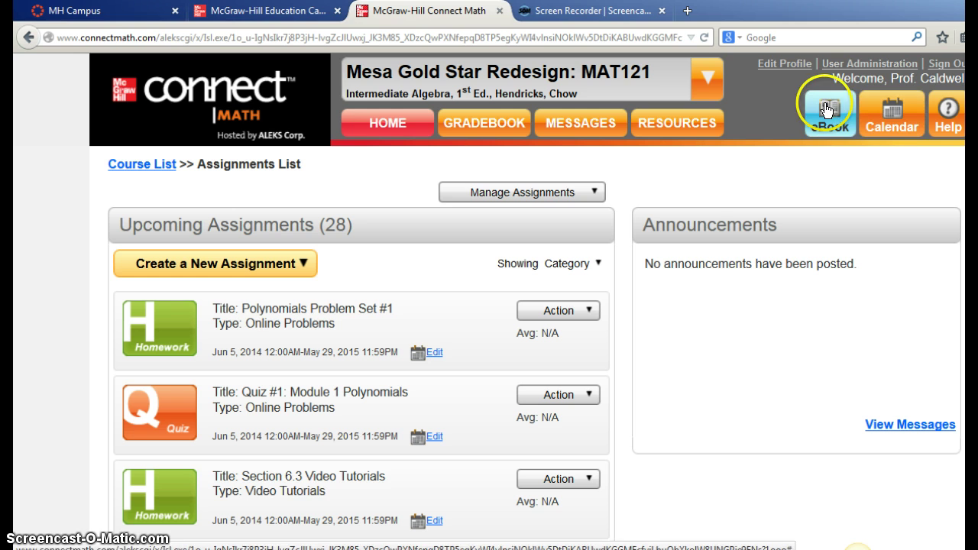
click(826, 110)
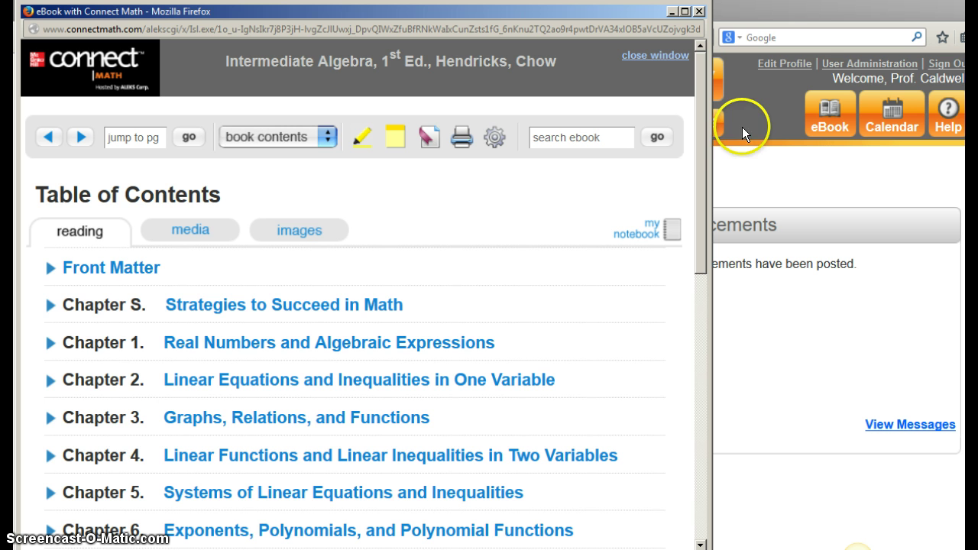
click(203, 534)
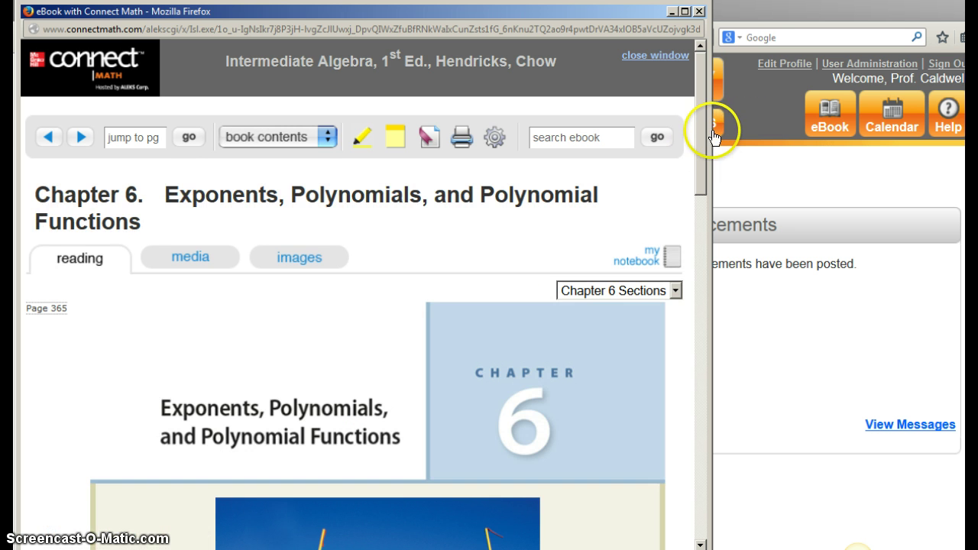
drag(701, 136, 678, 412)
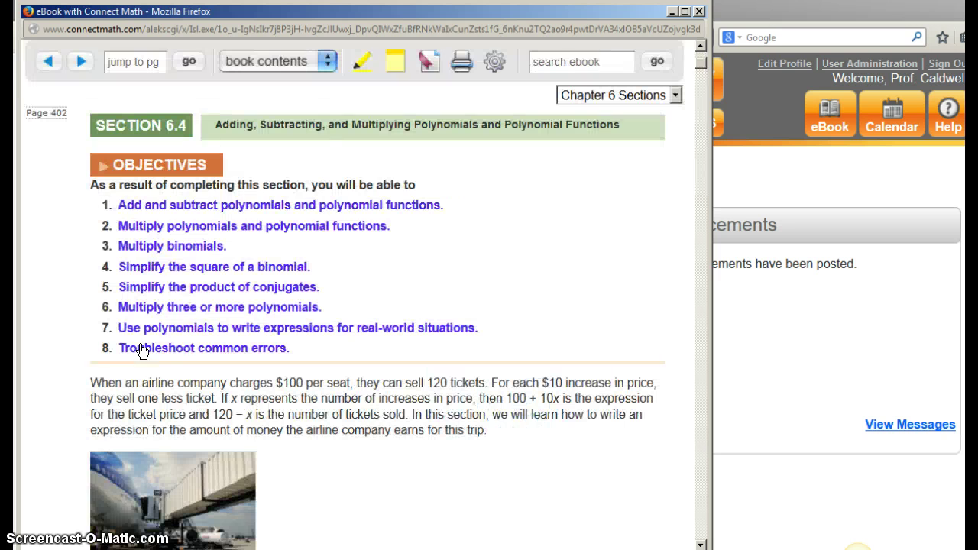
click(172, 319)
click(147, 259)
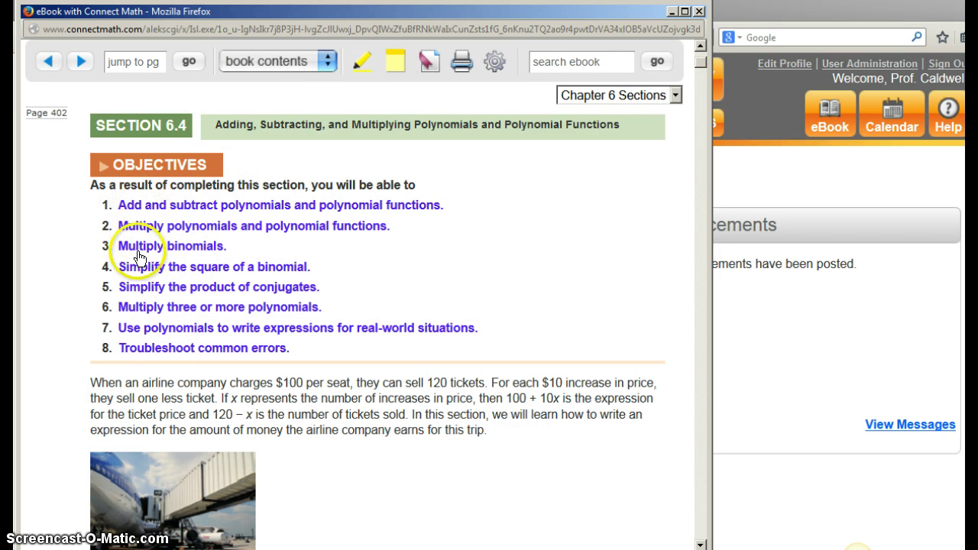
Step: Jump to the Troubleshoot common errors objective and read on to the section's polynomial multiplication exercises
click(136, 350)
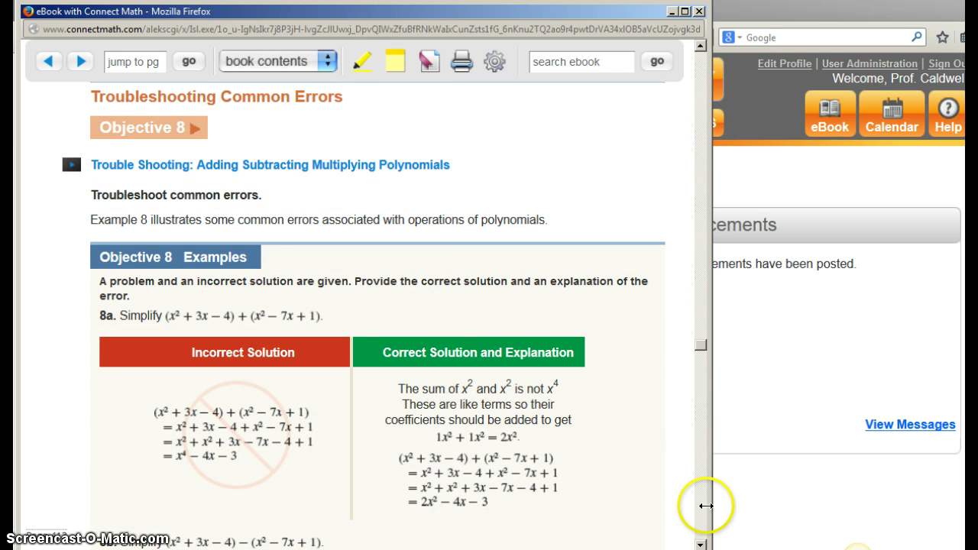
click(698, 539)
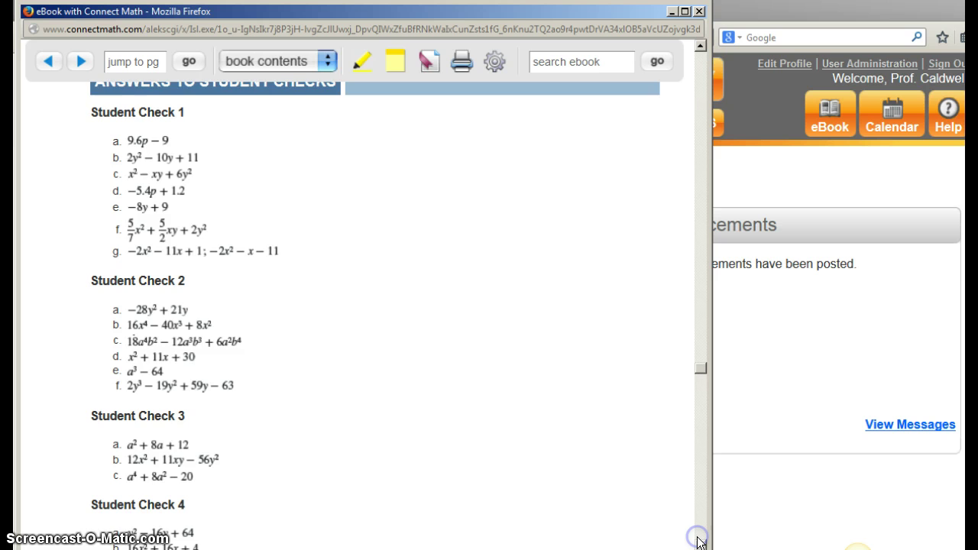
drag(699, 539, 699, 538)
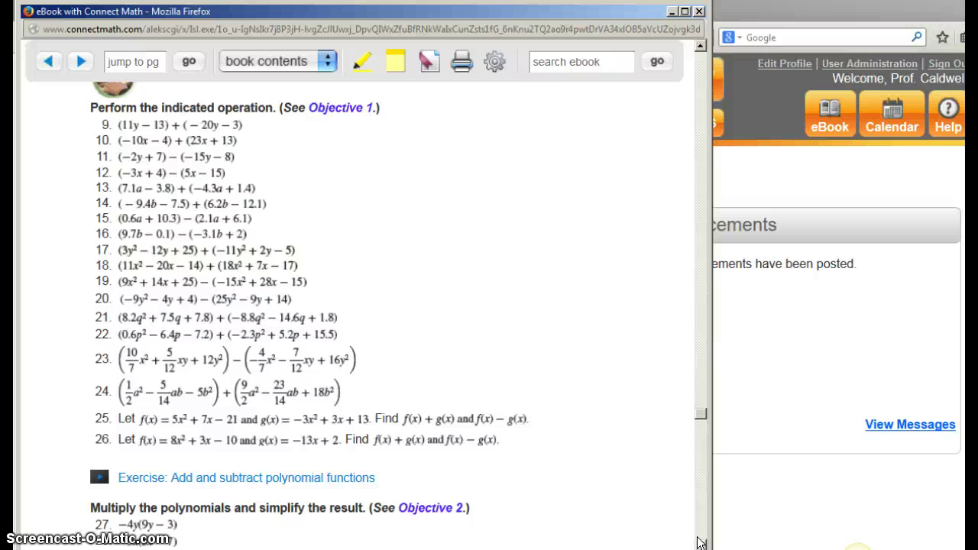
drag(699, 541, 699, 541)
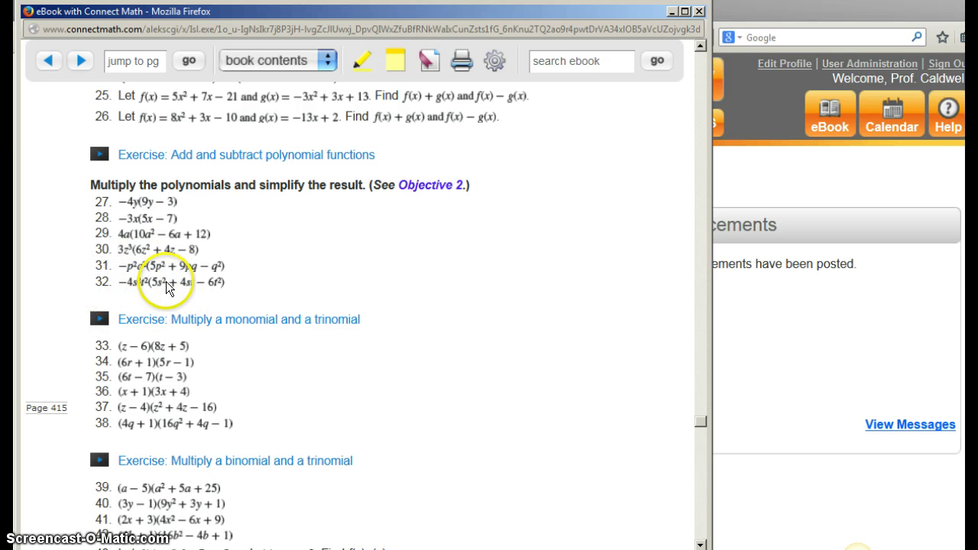
Step: Play the exercise video Multiply a monomial and a trinomial briefly, pause it, and close the eBook
click(178, 321)
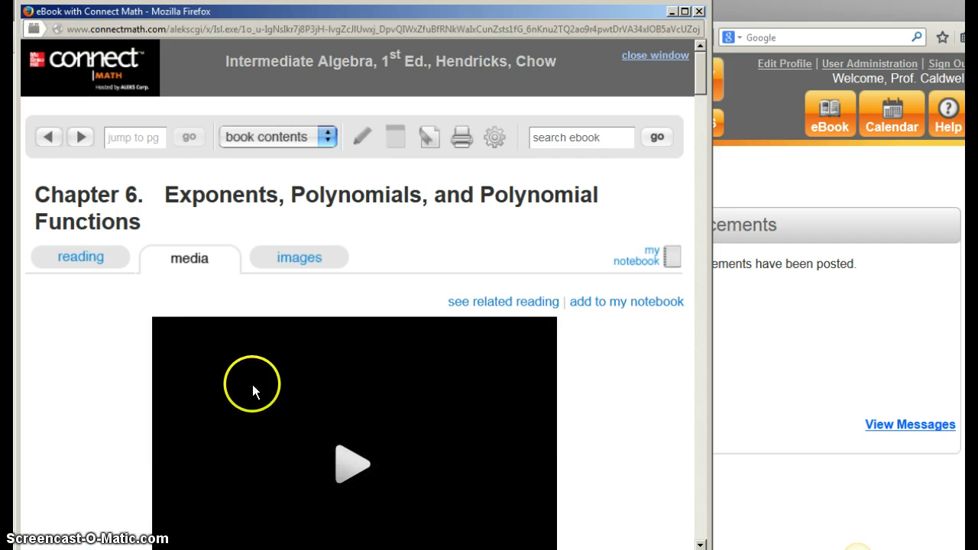
click(349, 469)
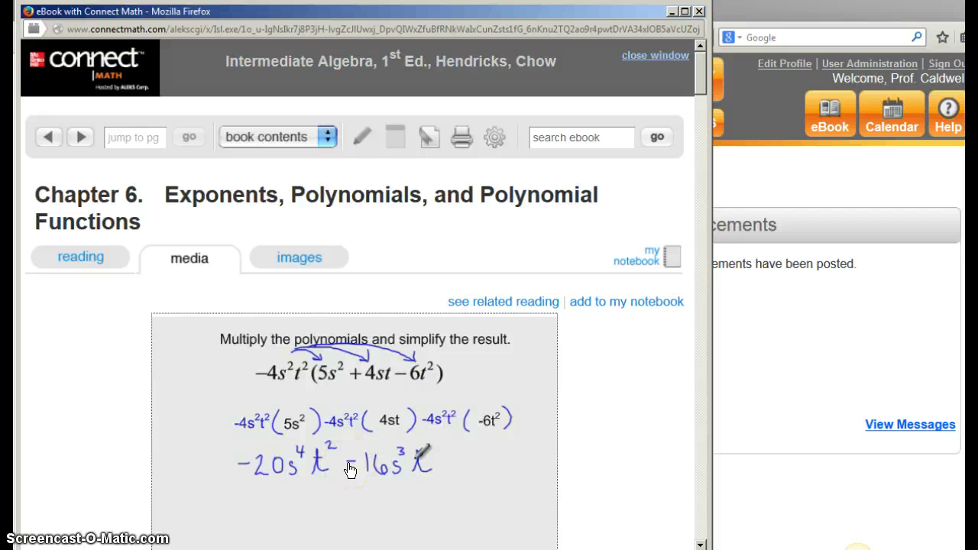
drag(698, 84, 699, 109)
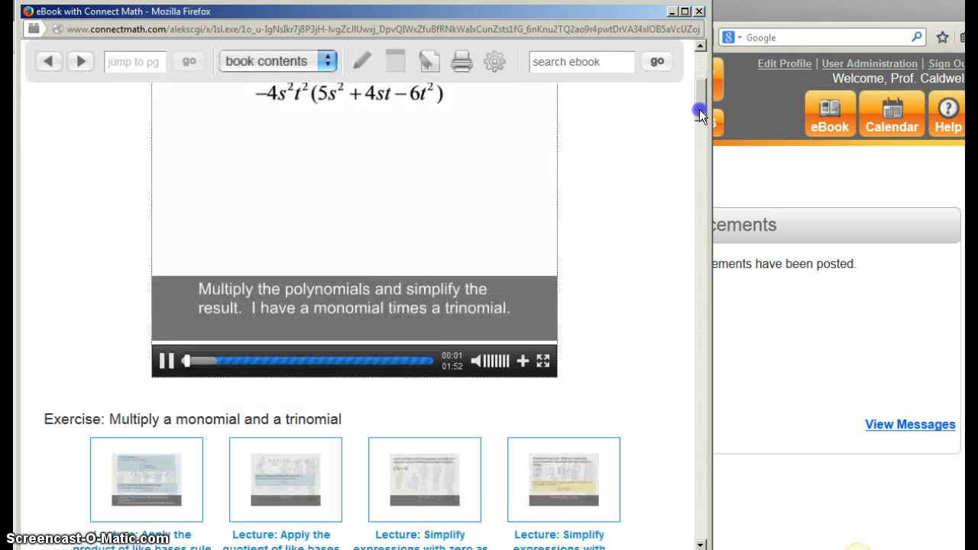
click(167, 352)
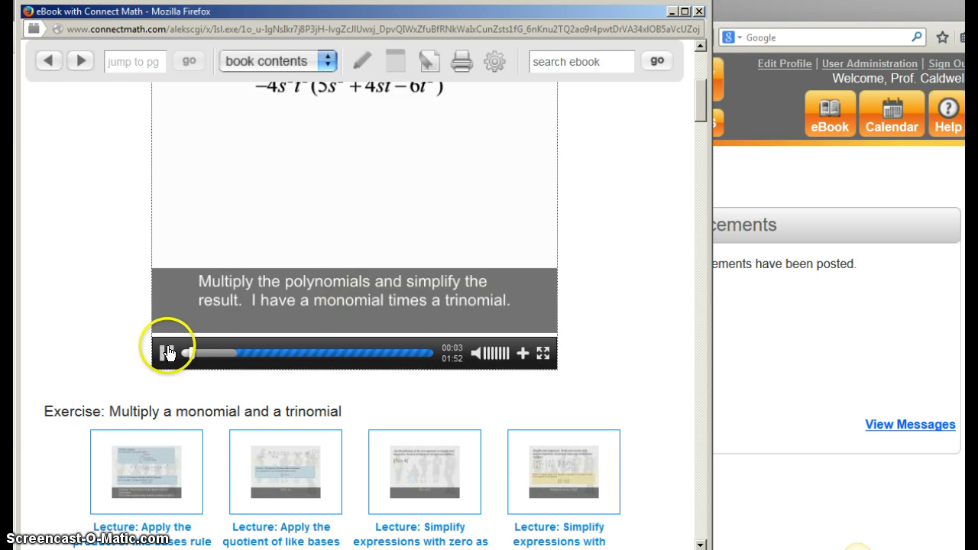
click(167, 352)
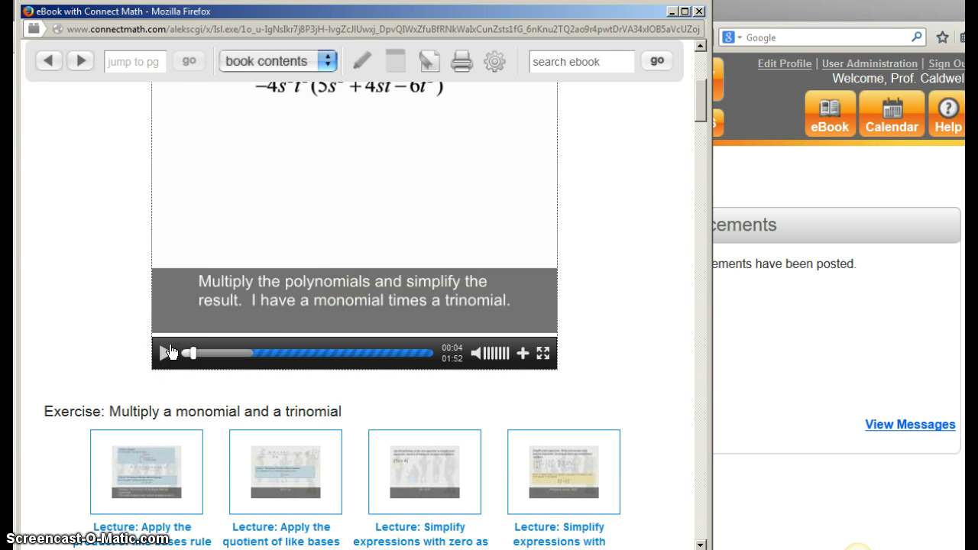
click(699, 11)
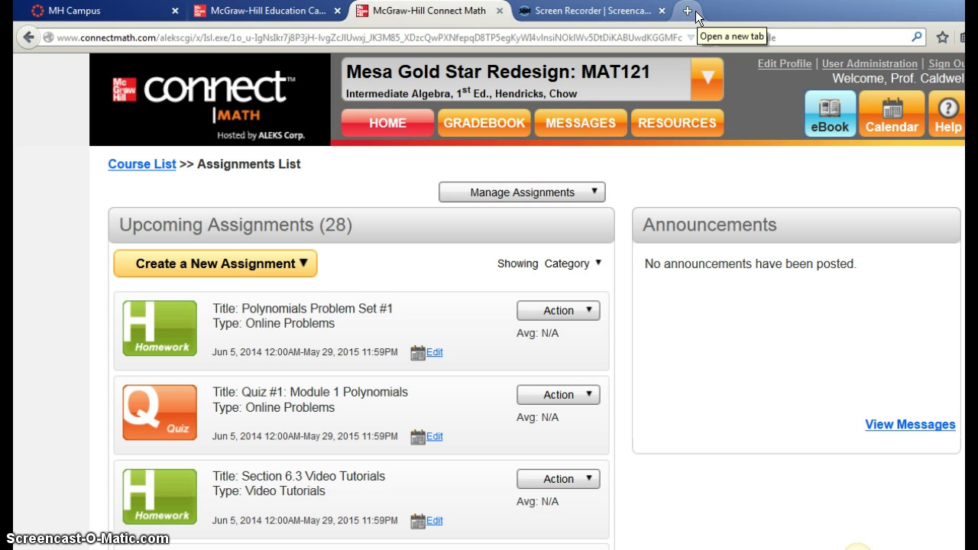